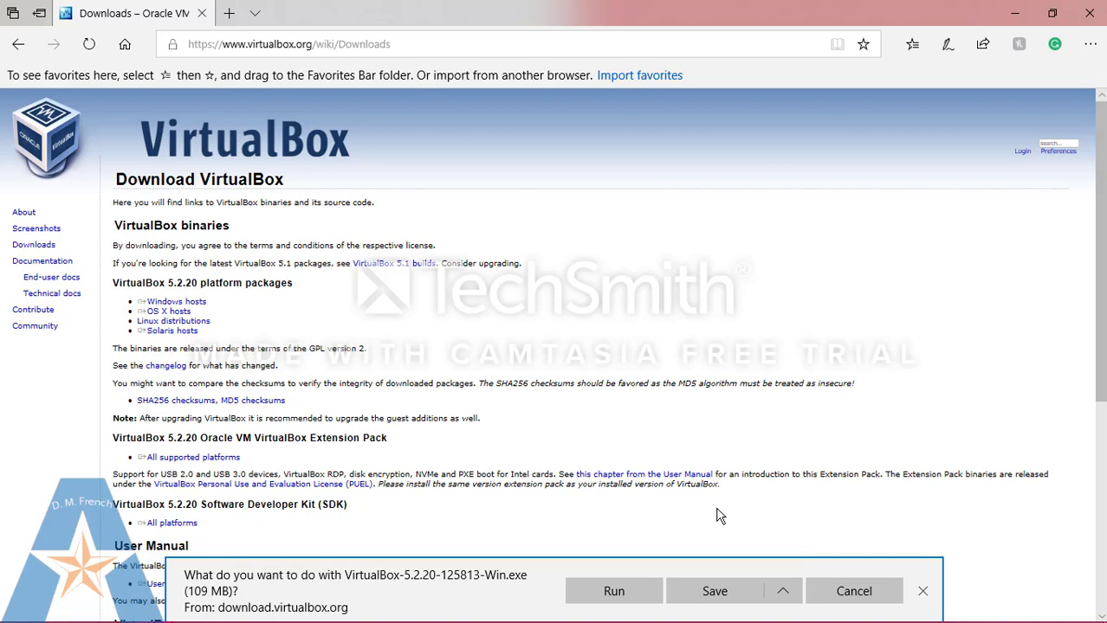
- Run the VirtualBox-5.2.20-125813-Win.exe installer, dismiss the finished-download notice and bring the setup wizard to the front
left_click(610, 589)
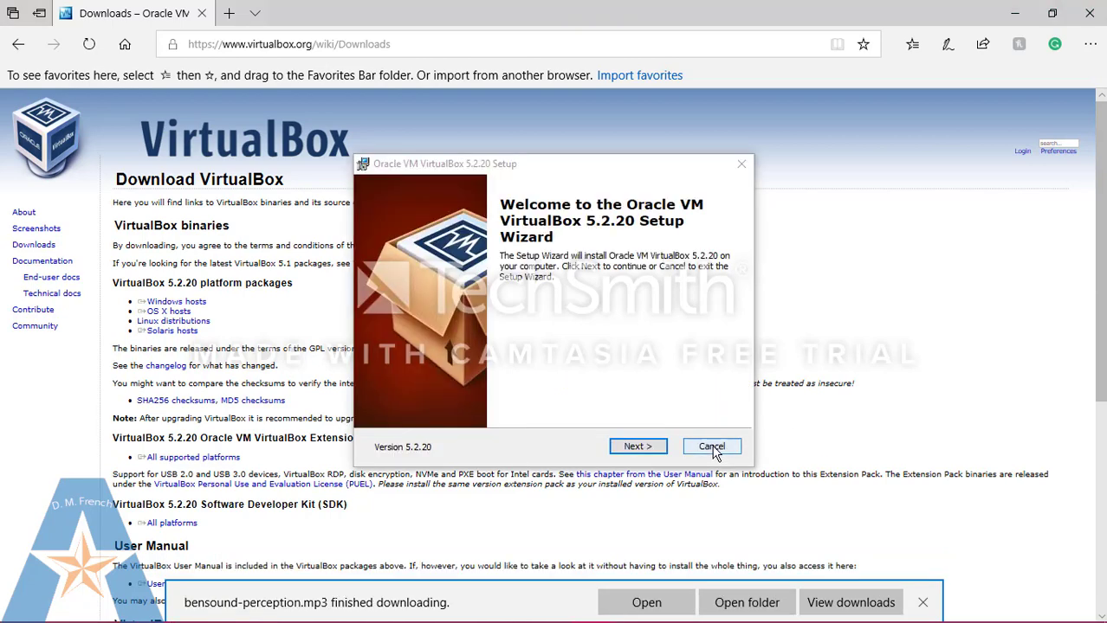
left_click(923, 603)
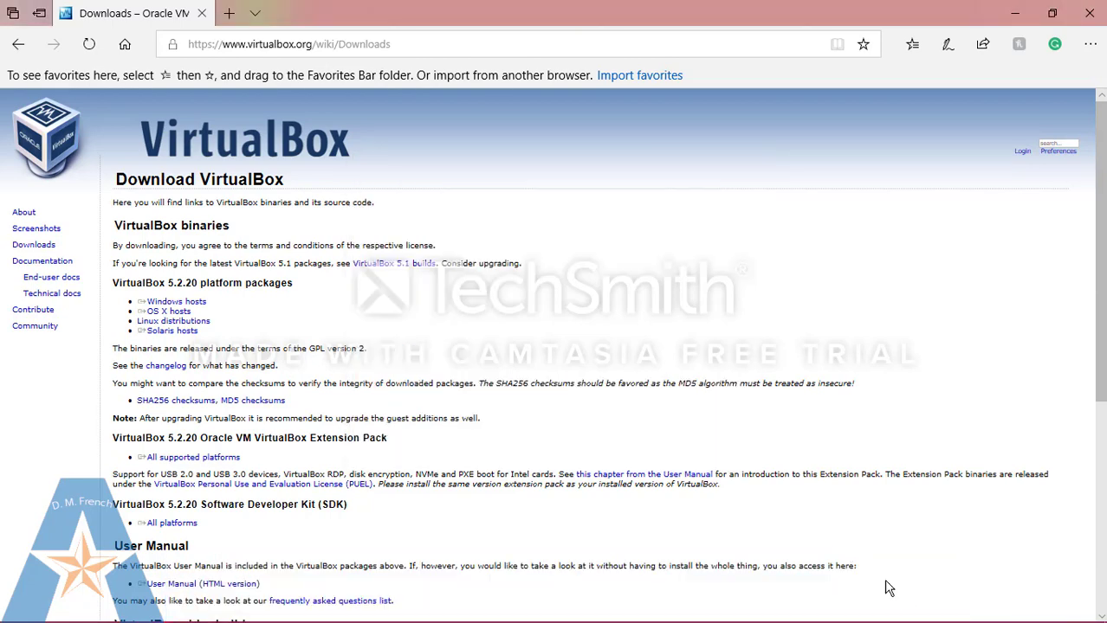
left_click(565, 609)
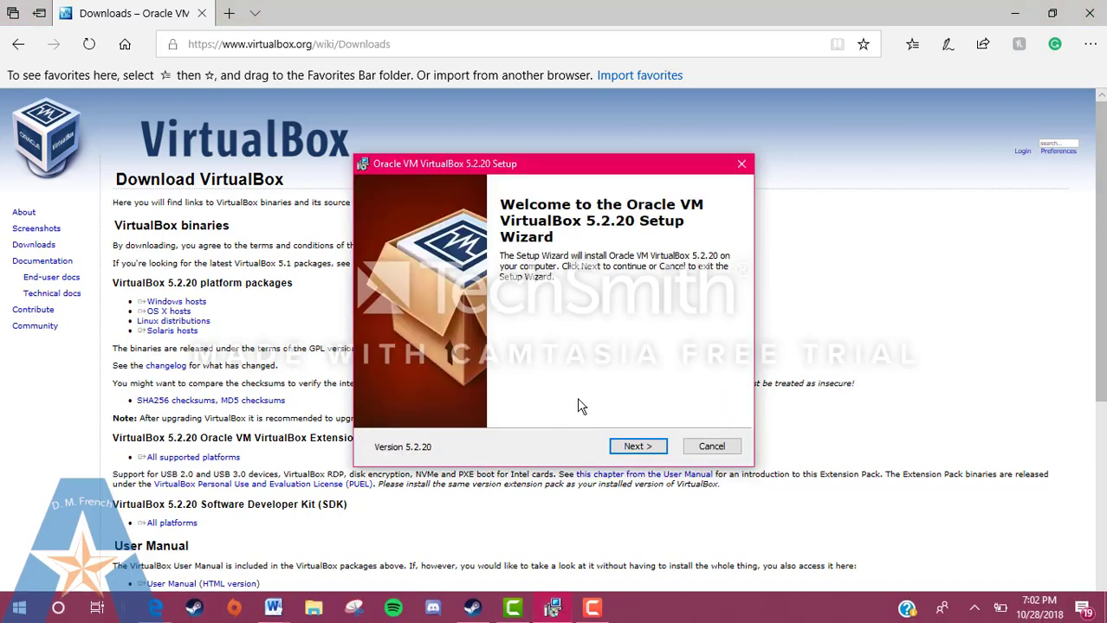
- Install Oracle VM VirtualBox 5.2.20 with the default features, location and shortcuts, accepting the network interface reset and starting it on finish
left_click(631, 444)
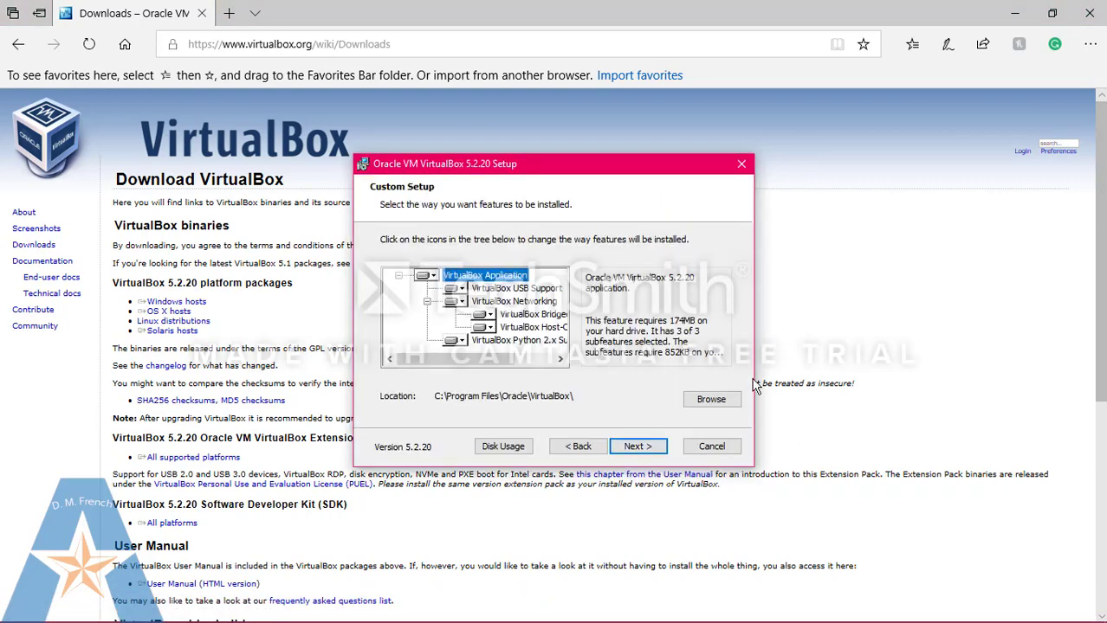
left_click(637, 446)
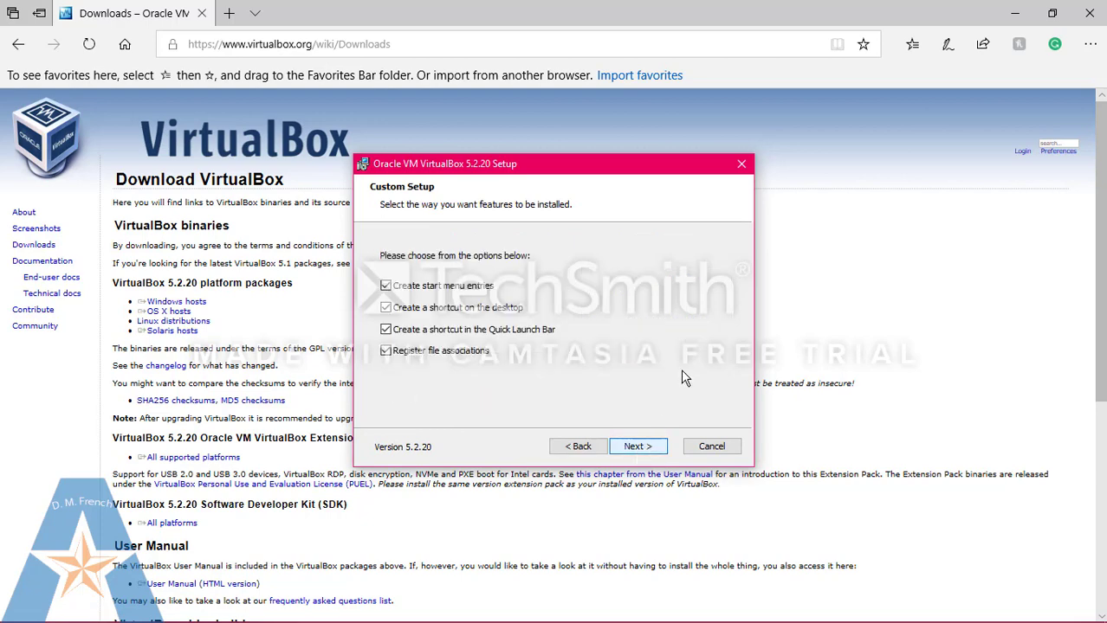
left_click(659, 449)
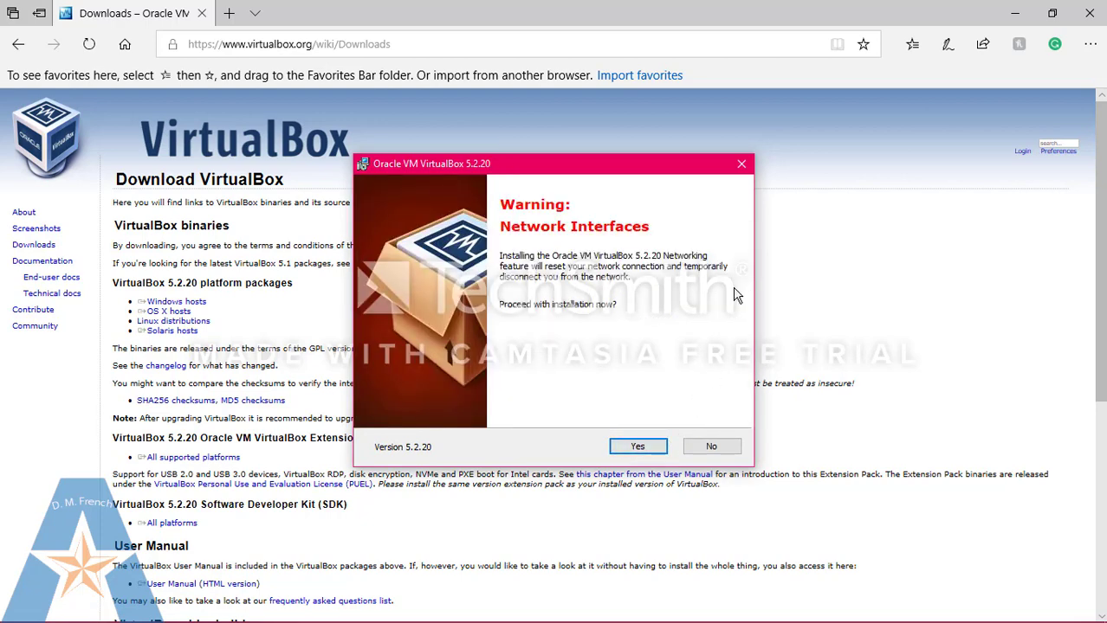
left_click(639, 447)
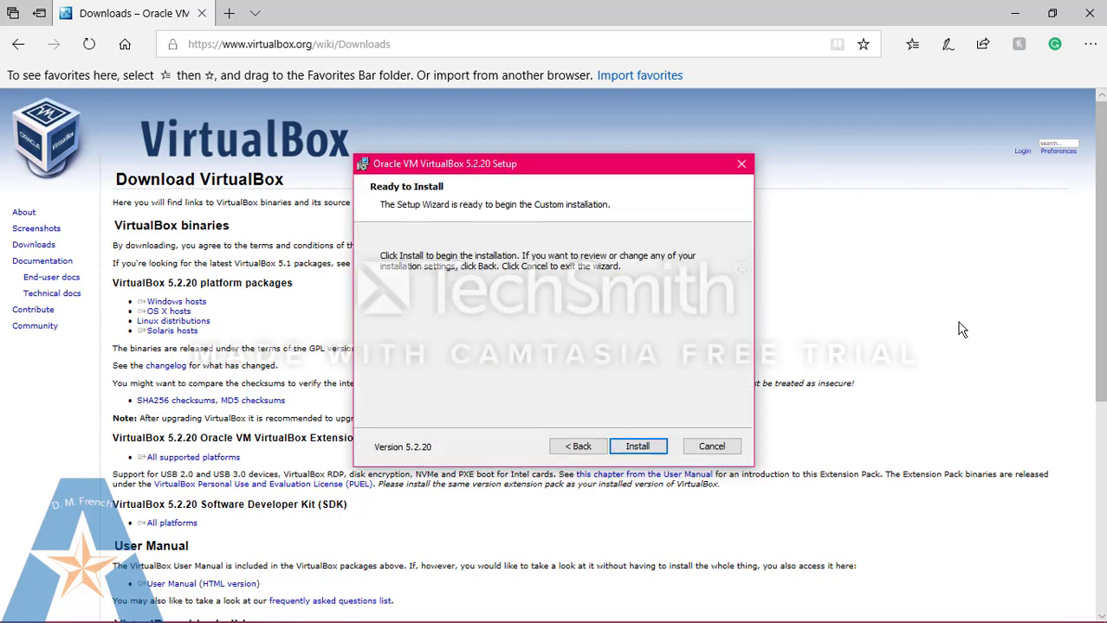
left_click(663, 449)
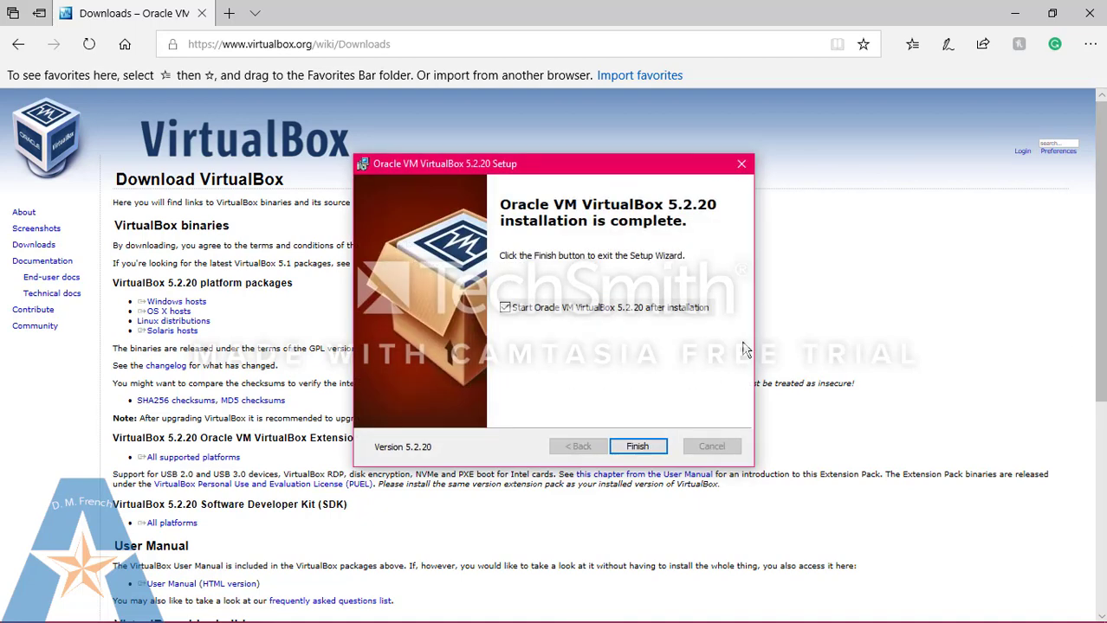
left_click(657, 447)
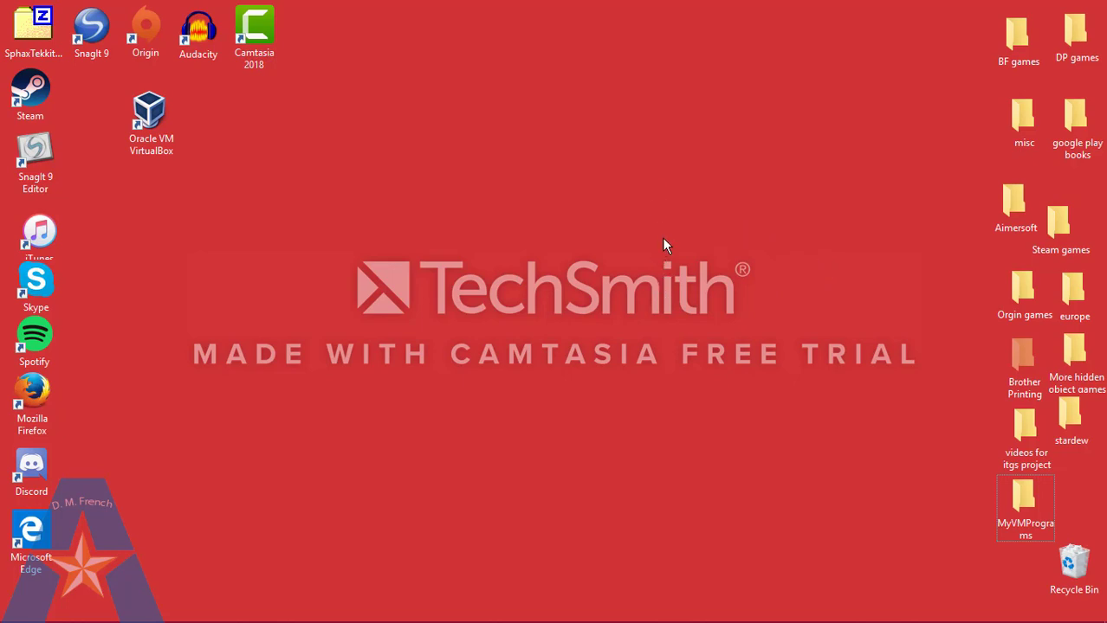
- Create a new folder on the desktop and name it VM
right_click(529, 241)
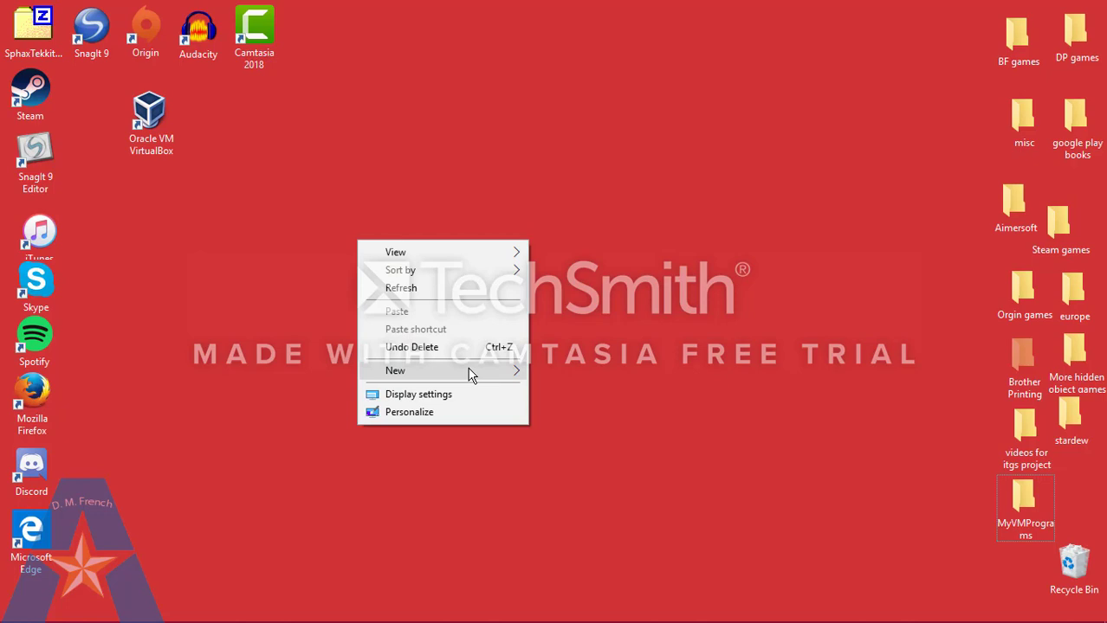
mouse_move(500, 374)
left_click(563, 373)
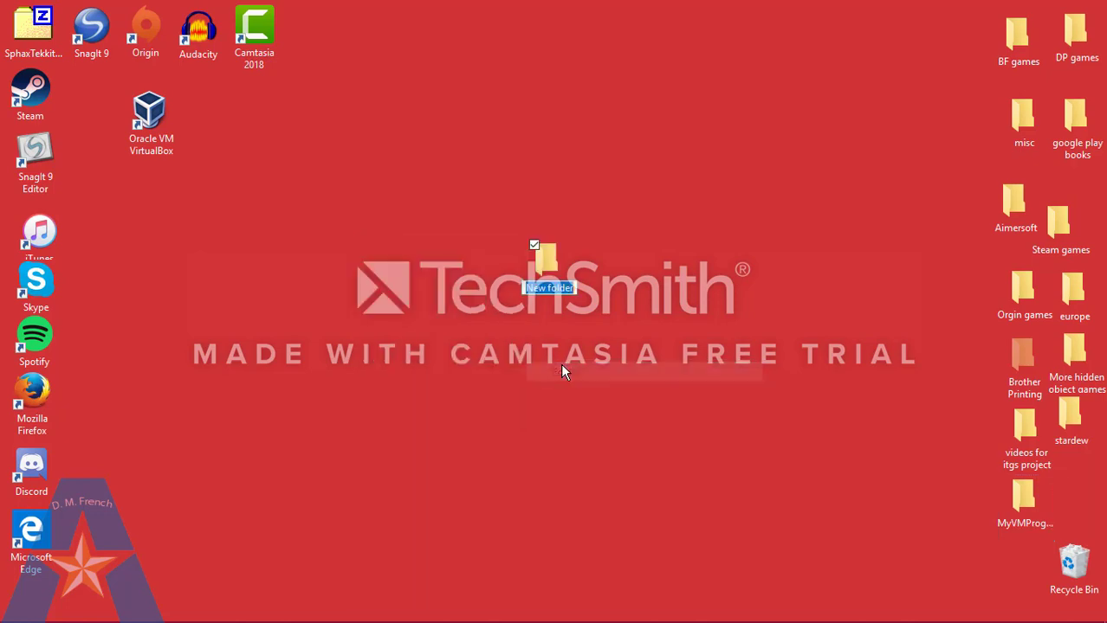
type("VM")
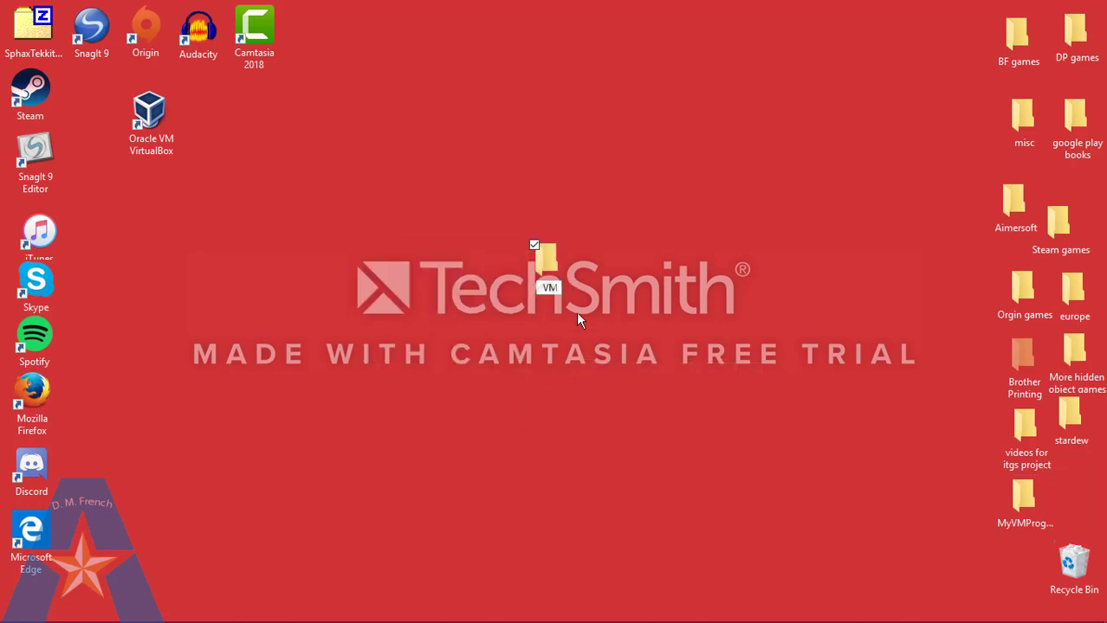
key("Return")
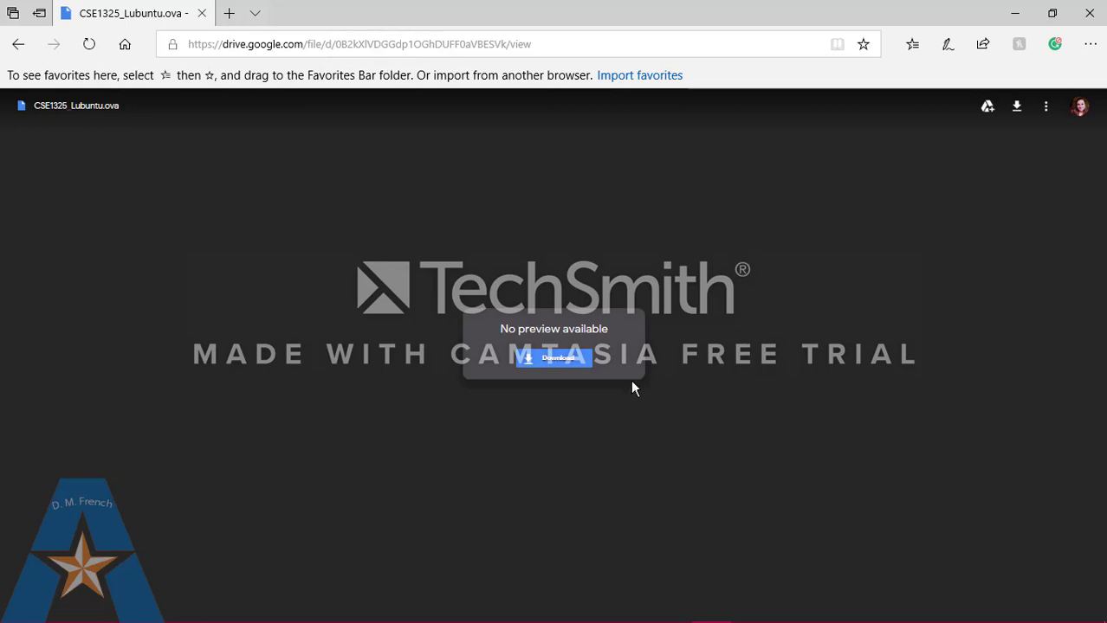
- Download CSE1325_Lubuntu.ova from Google Drive without a virus scan and save the file
left_click(540, 362)
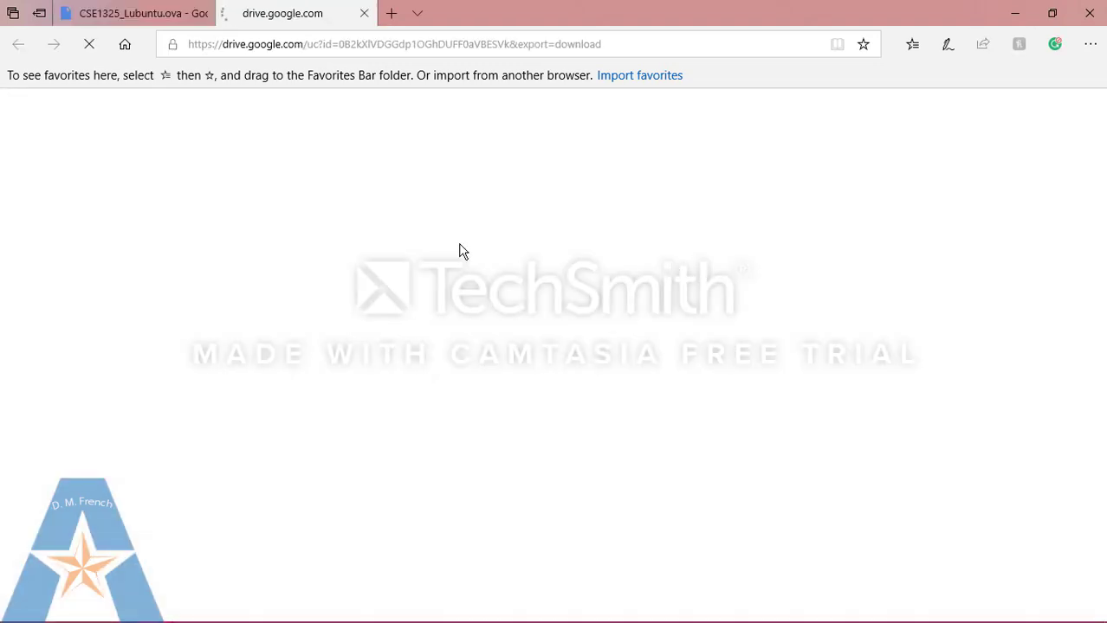
left_click(465, 210)
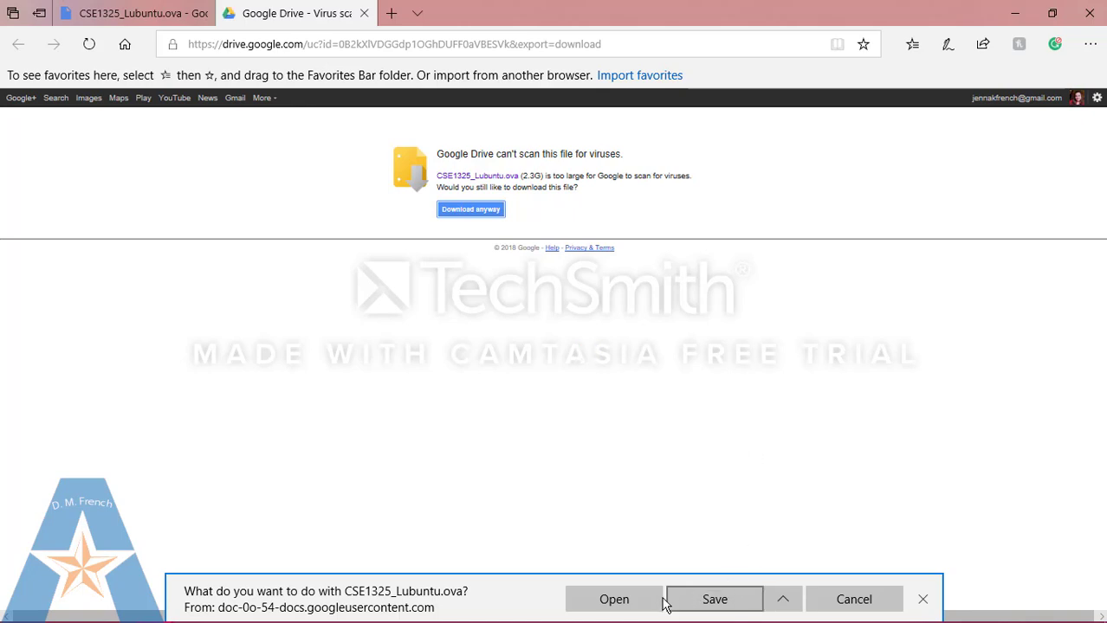
left_click(724, 601)
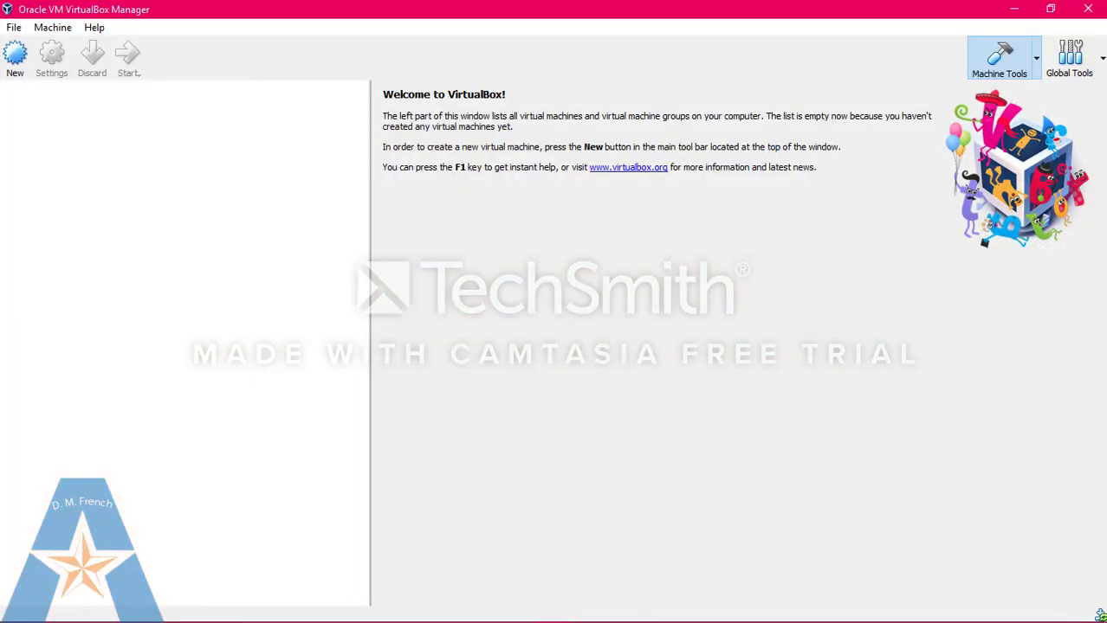
- Start an appliance import in VirtualBox Manager using CSE1325_Lubuntu from the My Virtual Machine desktop folder and continue to its settings
left_click(12, 28)
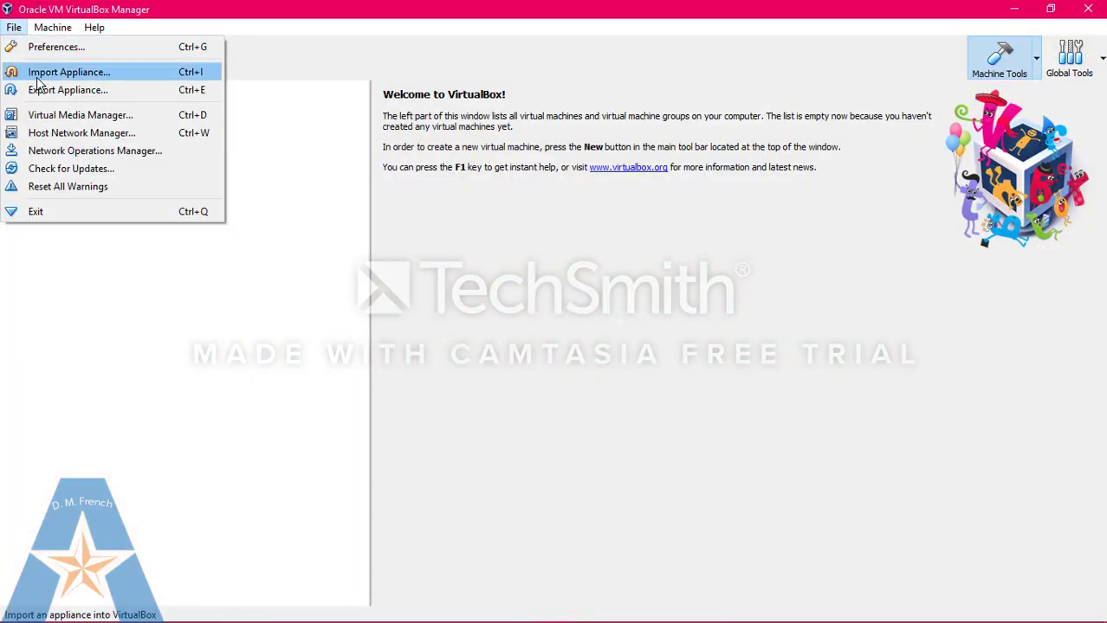
left_click(73, 79)
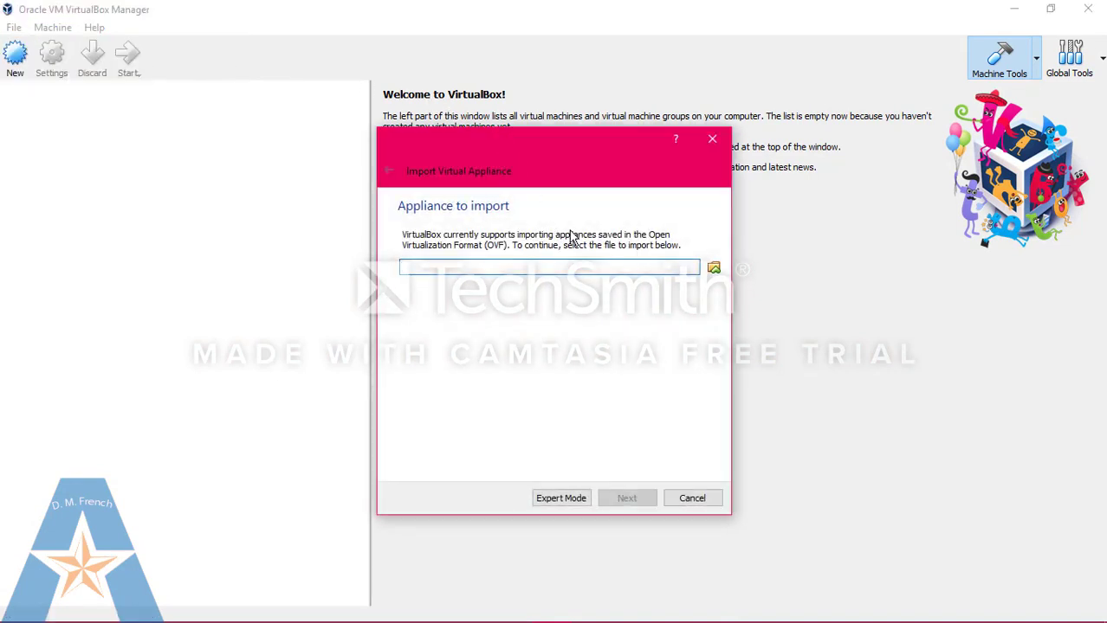
left_click(714, 270)
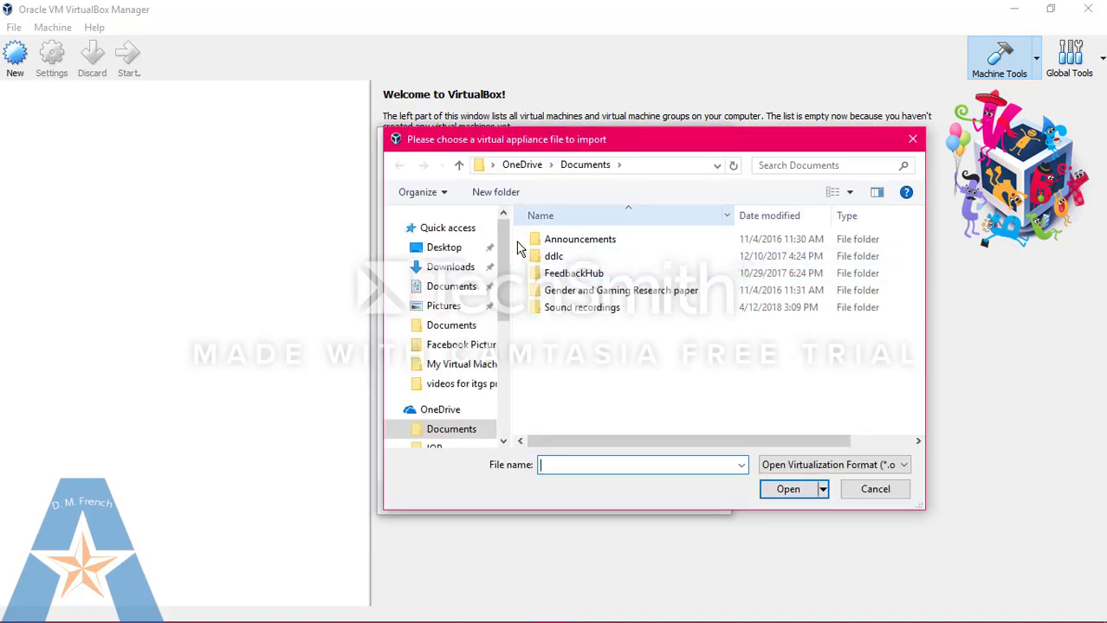
left_click(450, 364)
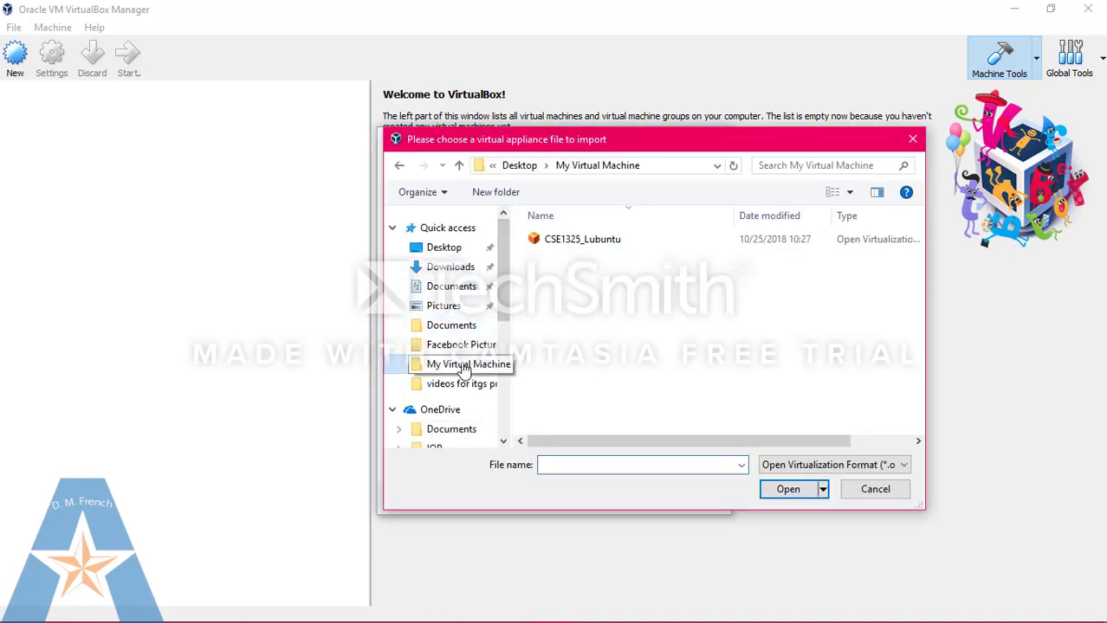
double_click(597, 242)
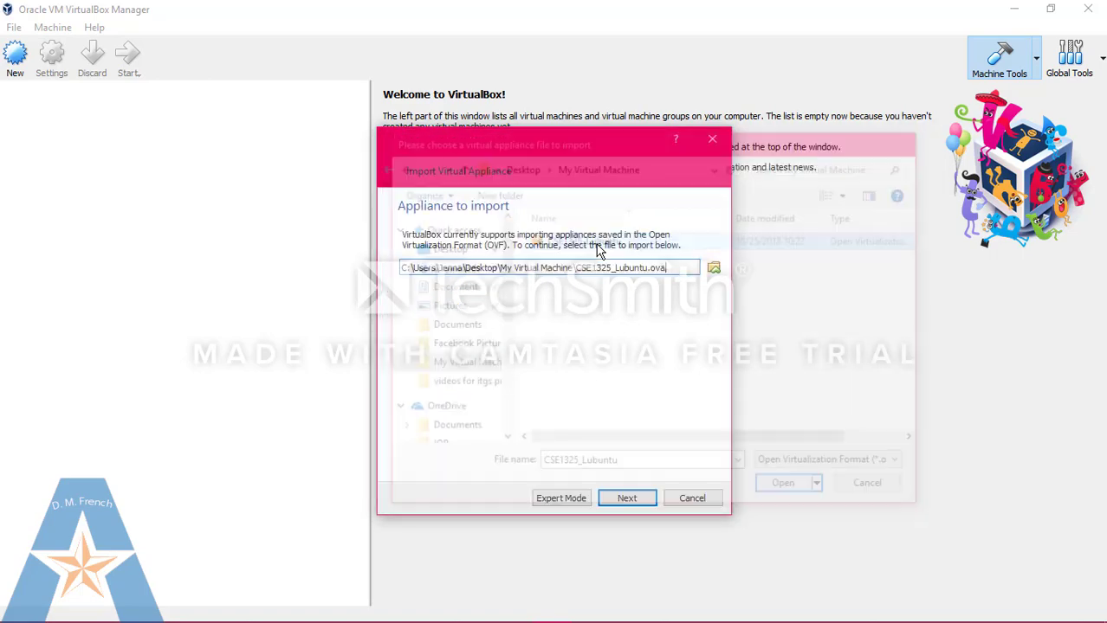
left_click(625, 500)
- Set the appliance's RAM to 2048 MB in the import settings
scroll(624, 355, "down", 3)
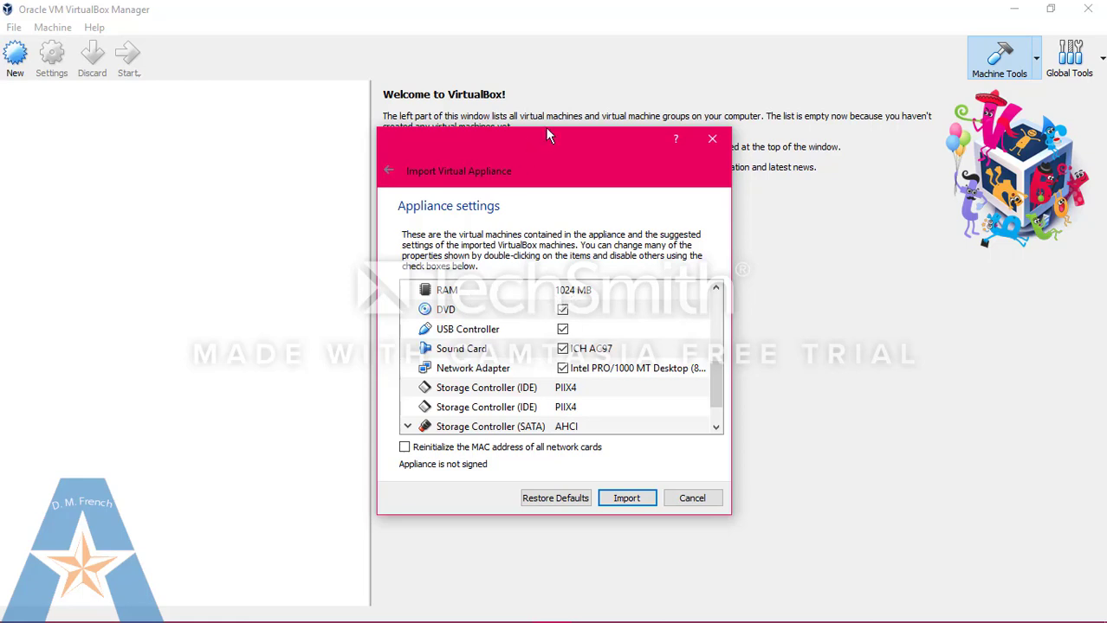
left_click(562, 310)
double_click(562, 294)
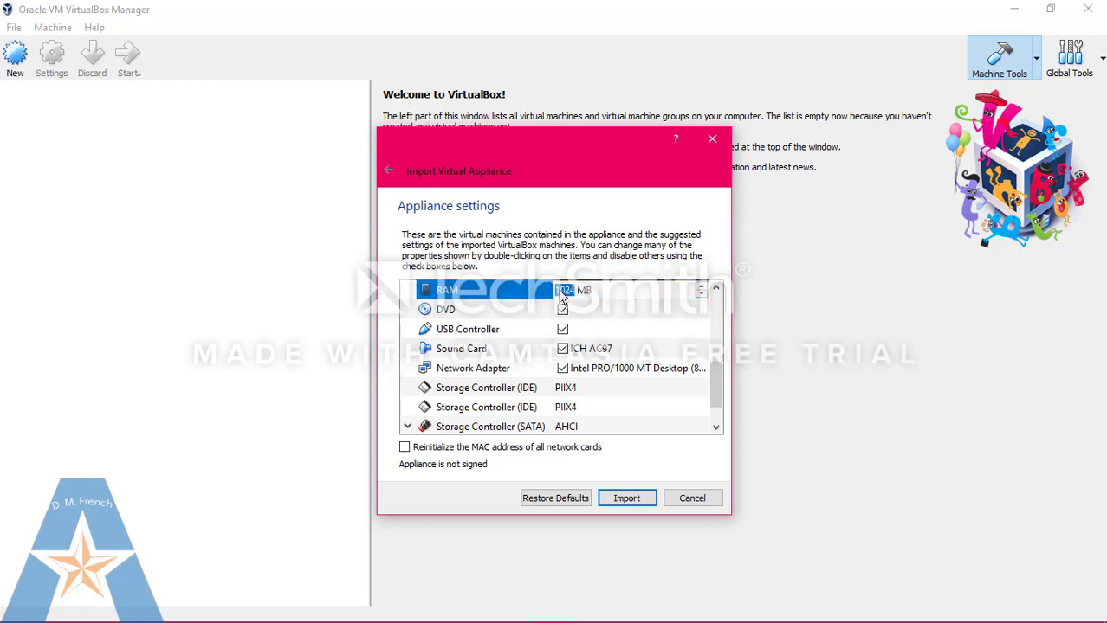
type("2048")
key("Return")
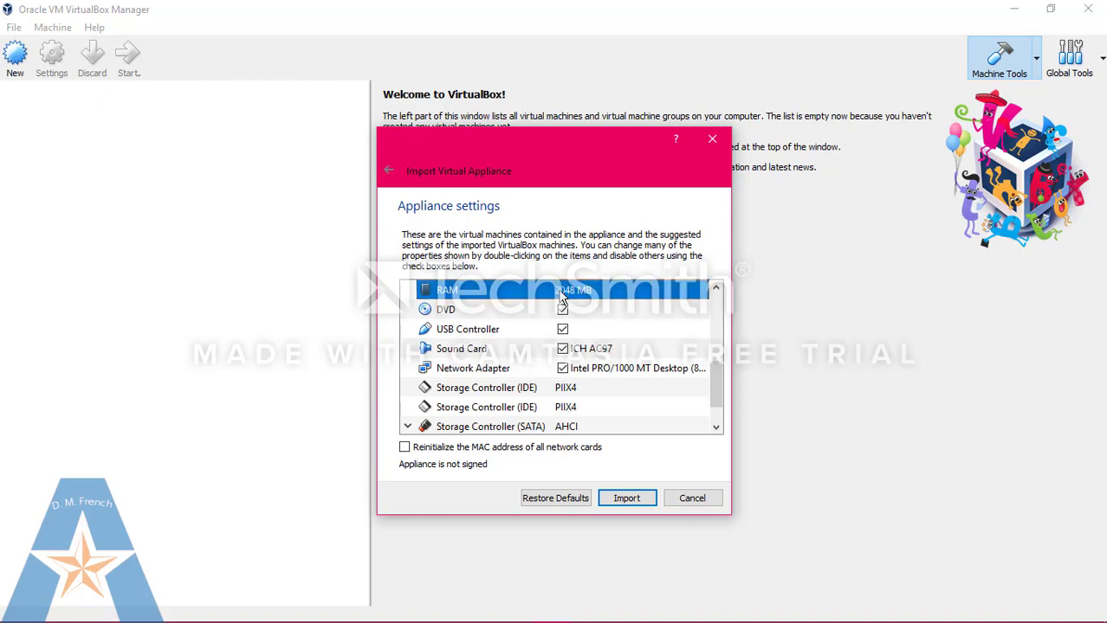
- Enable reinitializing the MAC address of all network cards and import the appliance
left_click(404, 447)
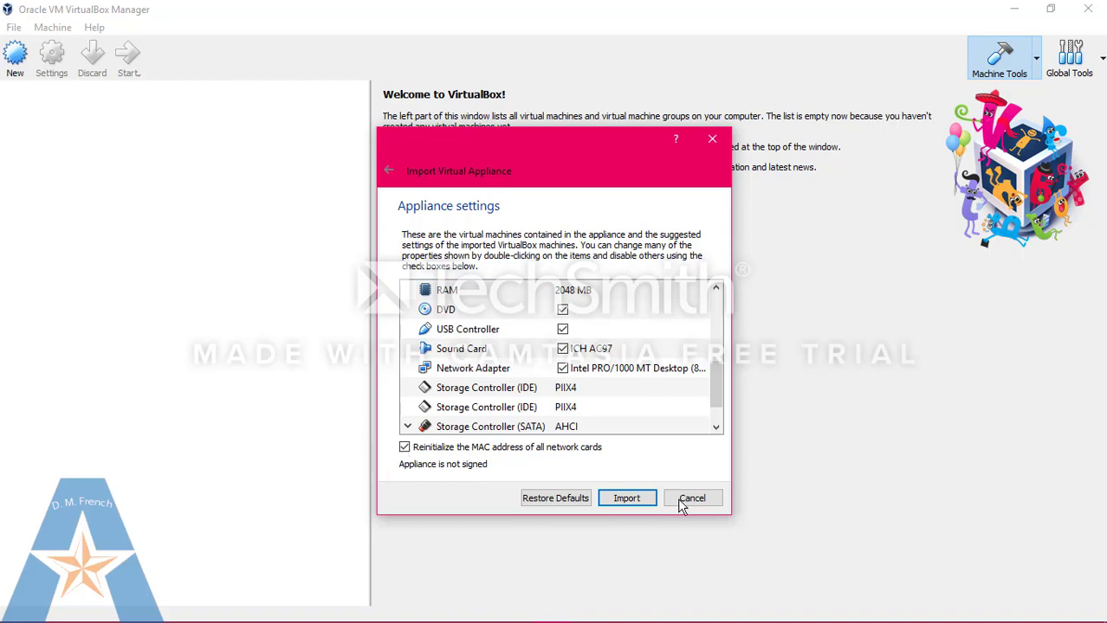
left_click(627, 498)
left_click(474, 453)
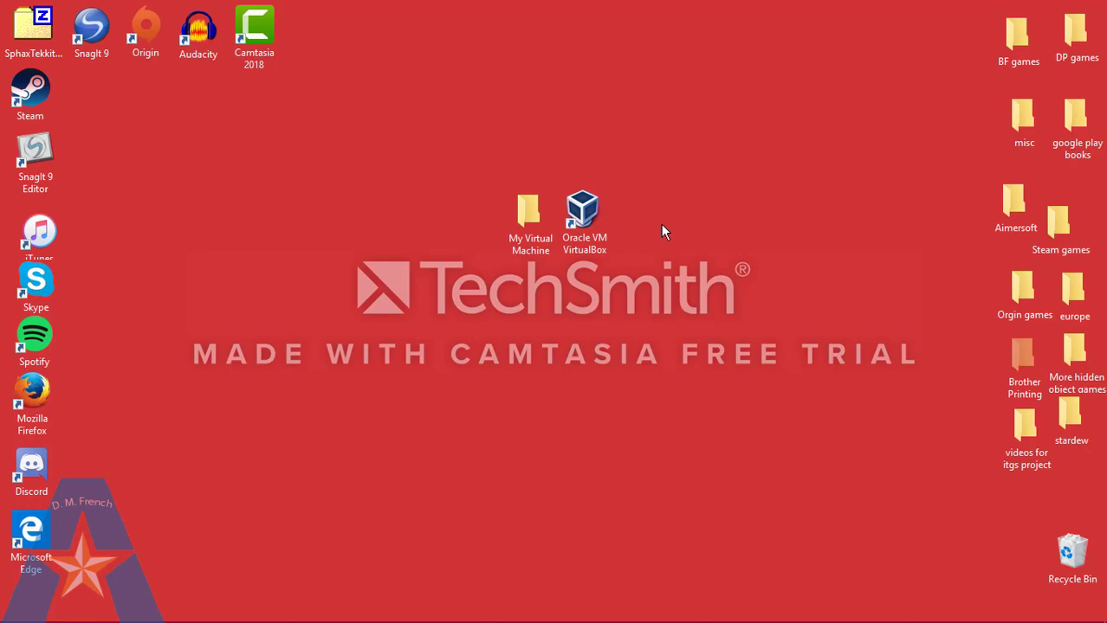
- Create a desktop folder named MyVMPrograms and place it beside the Oracle VM VirtualBox shortcut
right_click(661, 227)
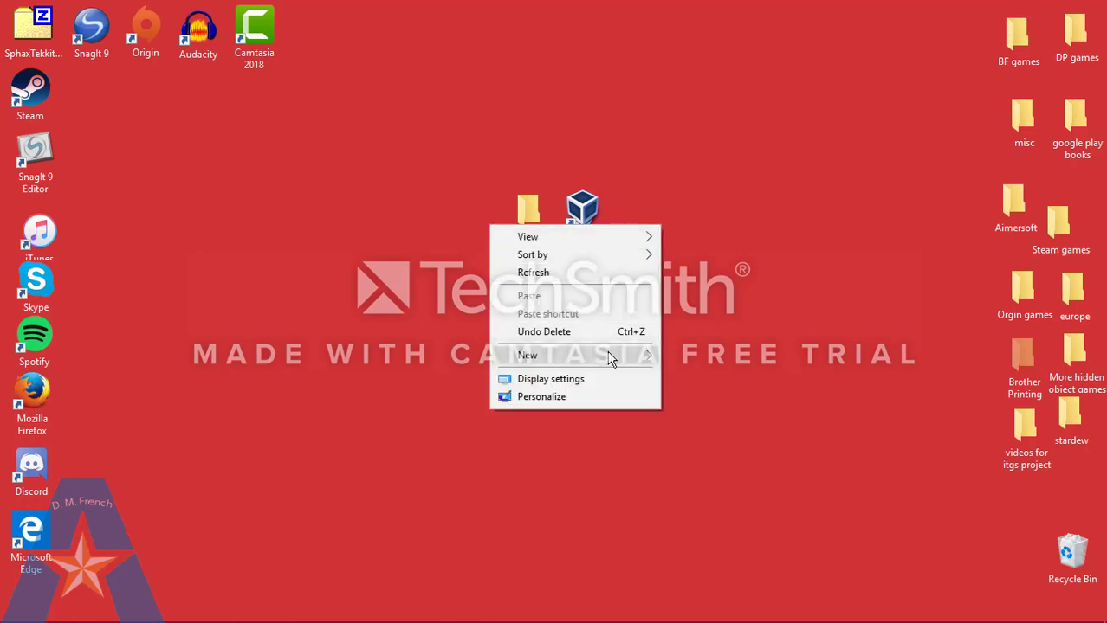
mouse_move(609, 359)
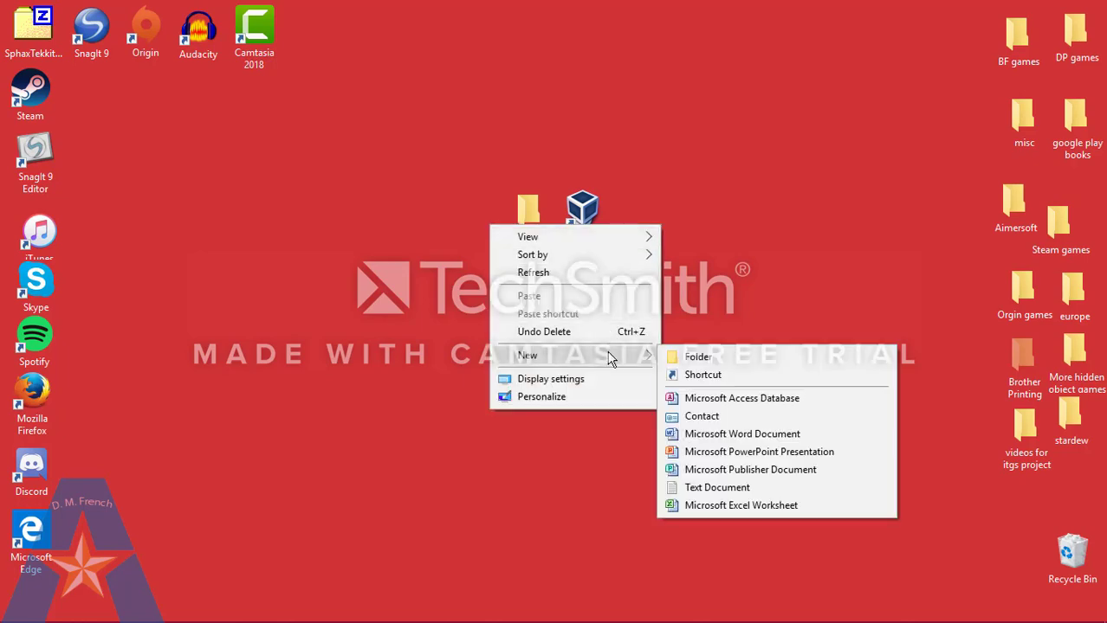
left_click(715, 360)
type("M")
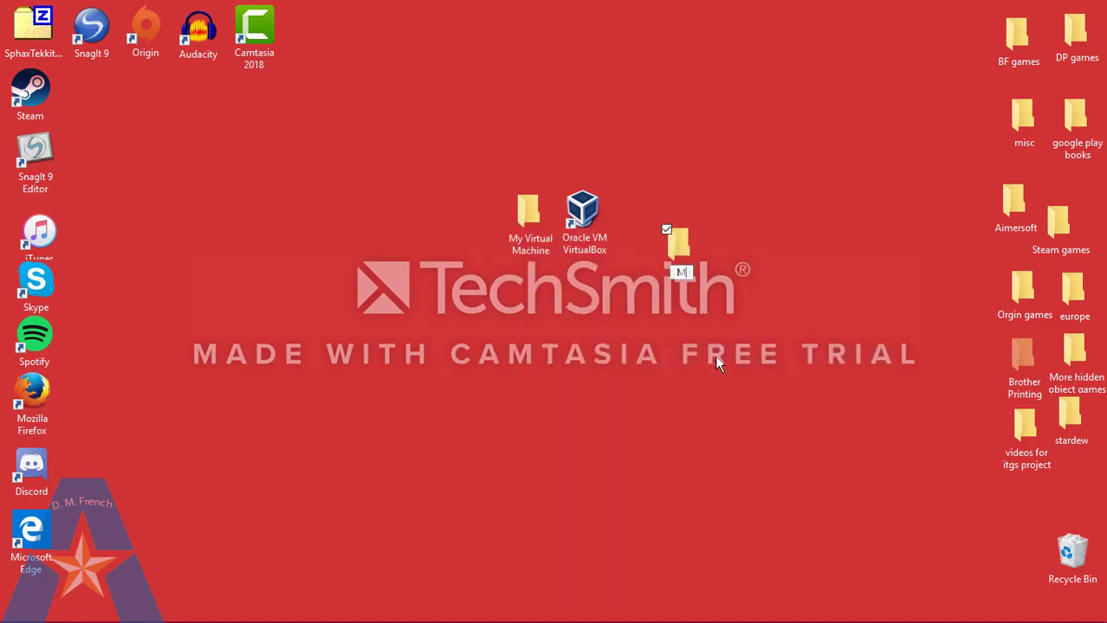
type("yVMPrograms")
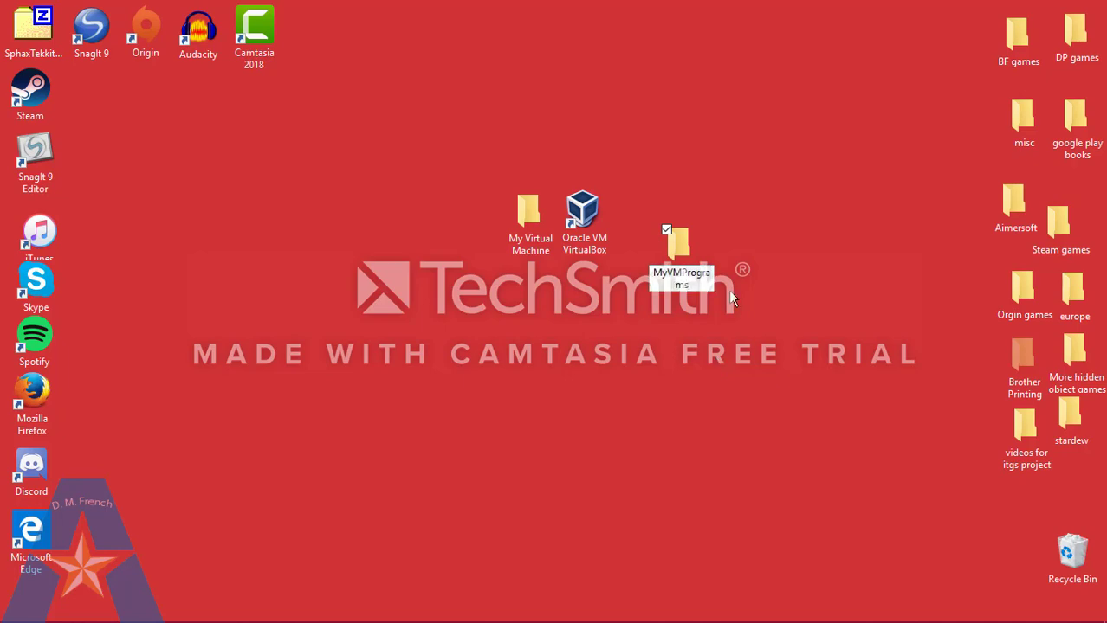
key("Return")
left_click_drag(692, 250, 653, 229)
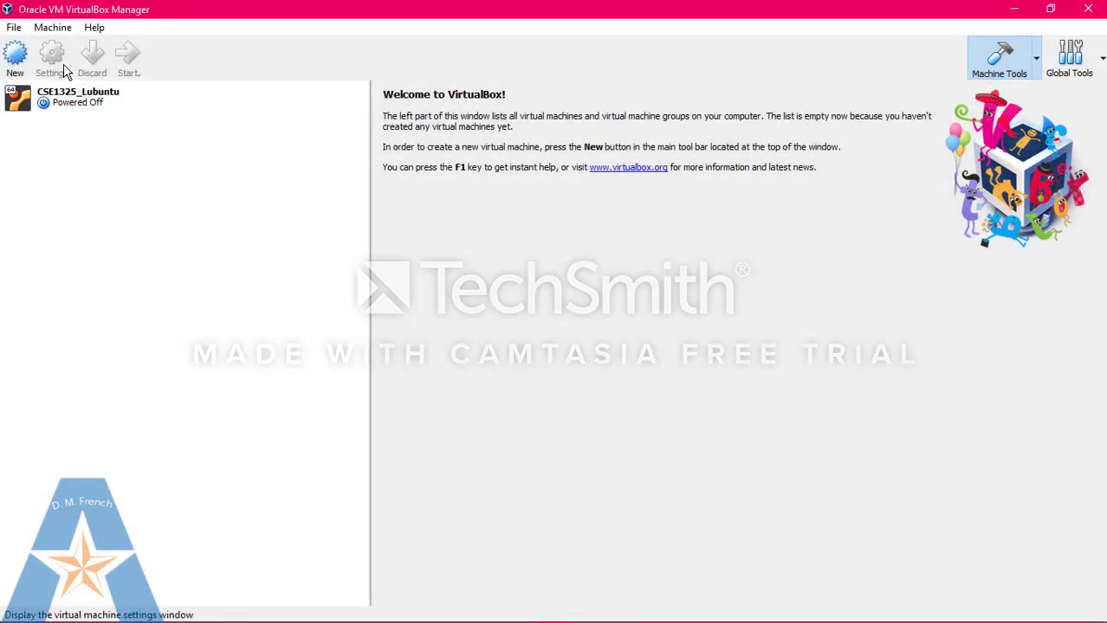
- Open the shared folder settings of the CSE1325_Lubuntu virtual machine
left_click(76, 95)
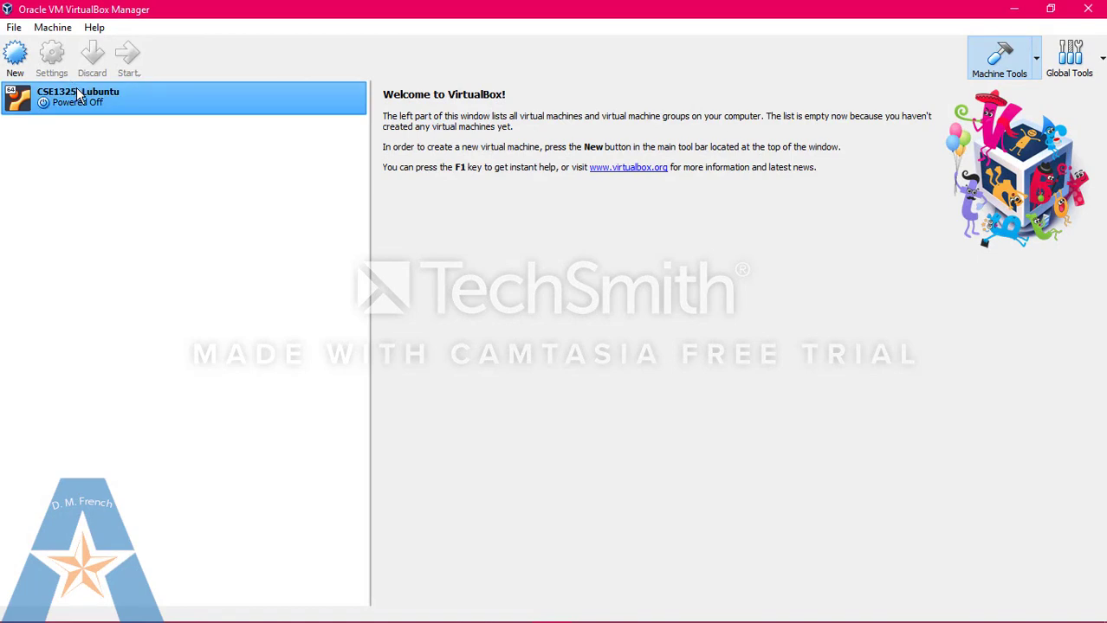
left_click(78, 95)
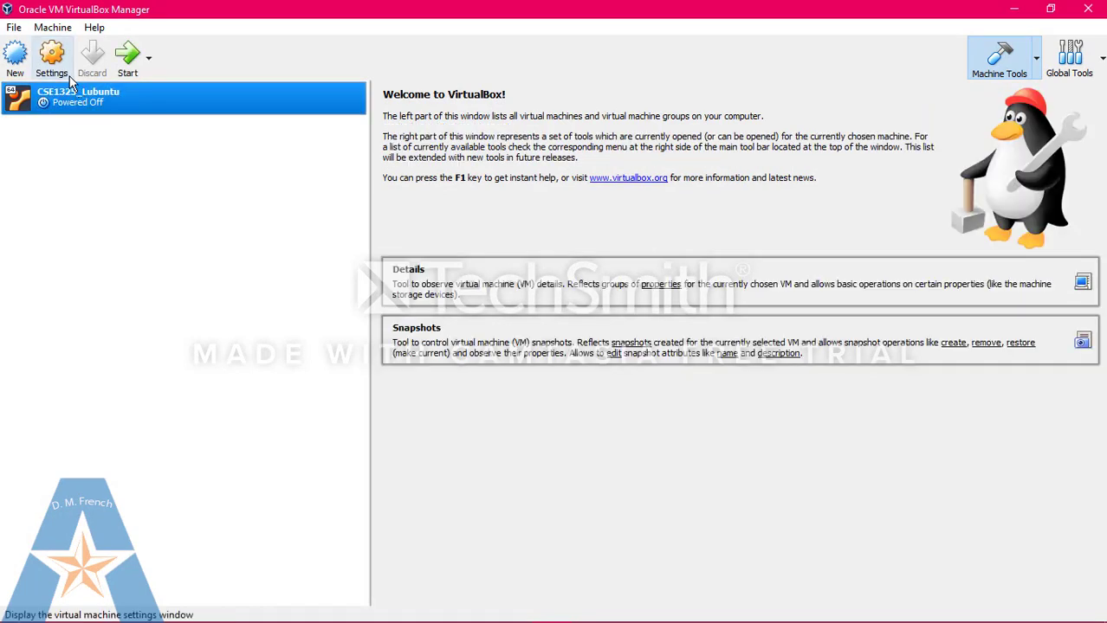
left_click(59, 67)
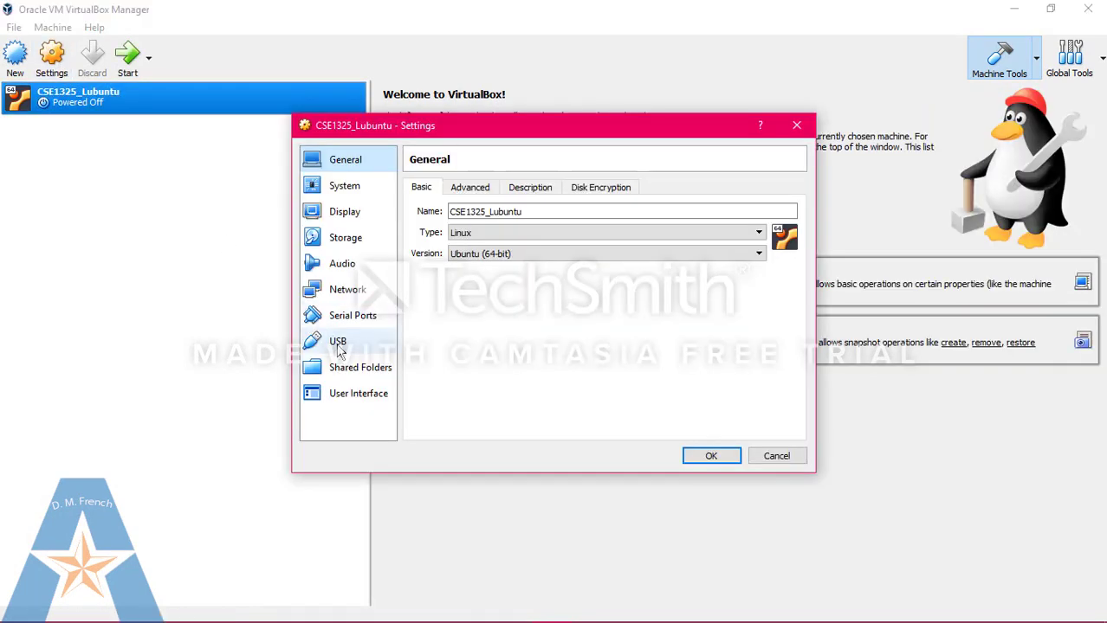
left_click(349, 369)
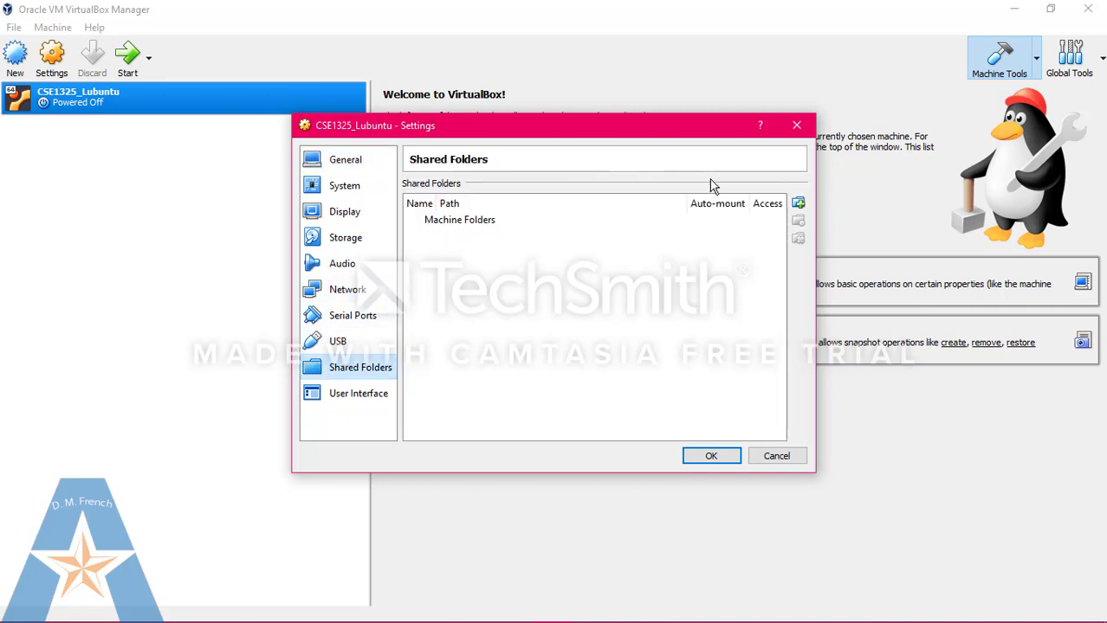
- Add a new share to the machine and choose the desktop folder MyVMPrograms as its folder path
left_click(798, 205)
left_click(656, 249)
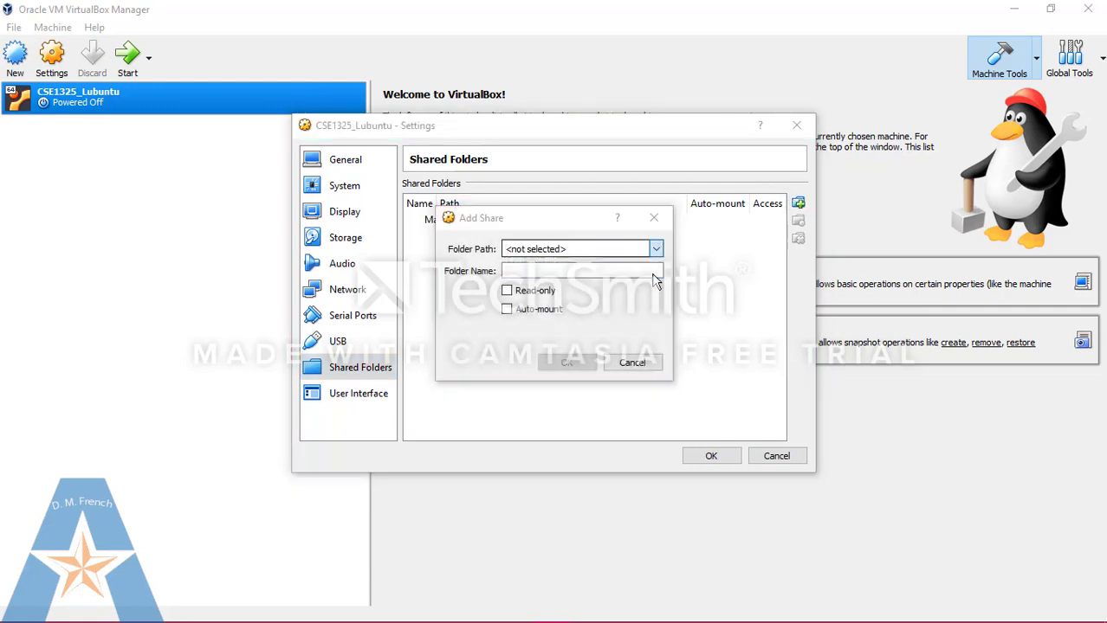
left_click(656, 279)
left_click(501, 321)
left_click(536, 472)
left_click(845, 567)
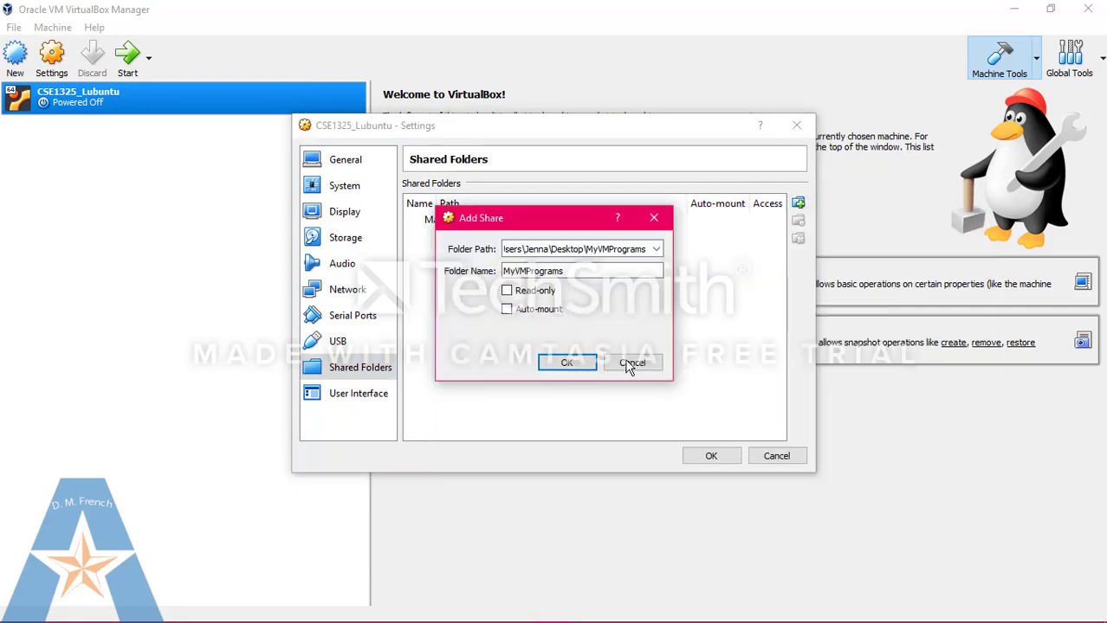
- Enable auto-mount for the MyVMPrograms share, add it and save the machine settings
left_click(519, 313)
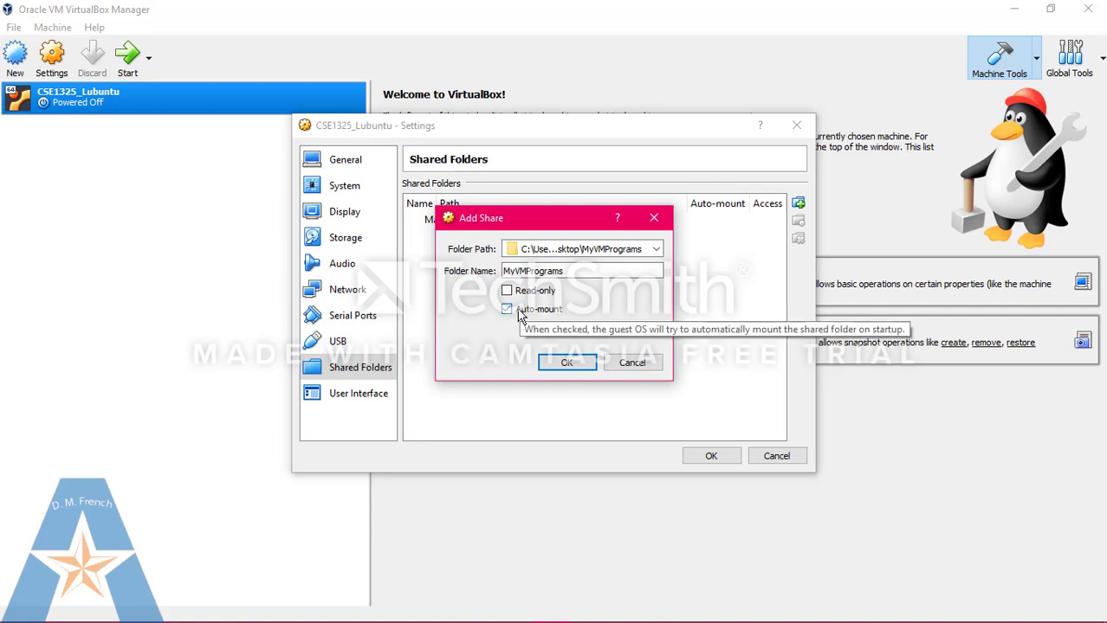
left_click(566, 364)
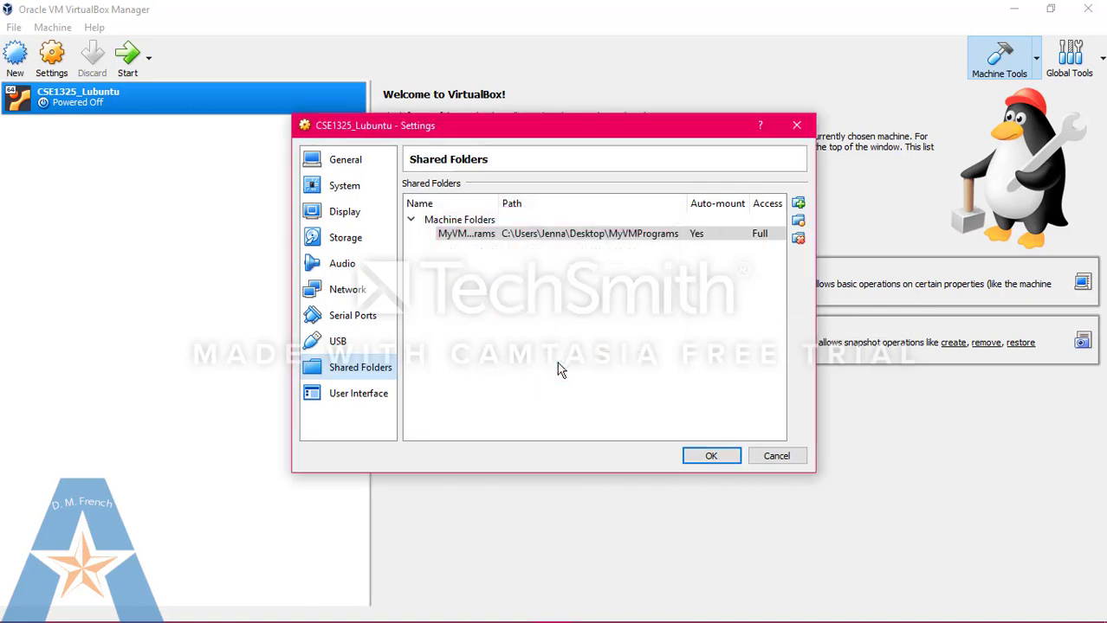
left_click(692, 460)
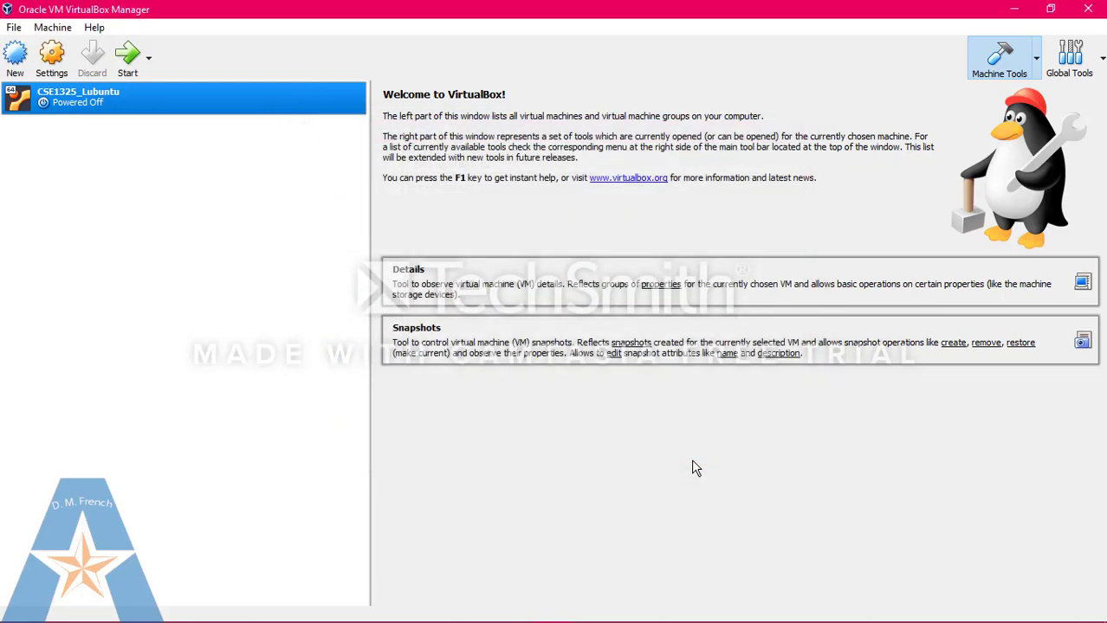
- Start CSE1325_Lubuntu and run sudo apt-get install virtualbox-guest-utils in its LXTerminal, authorizing with the account password
left_click(128, 59)
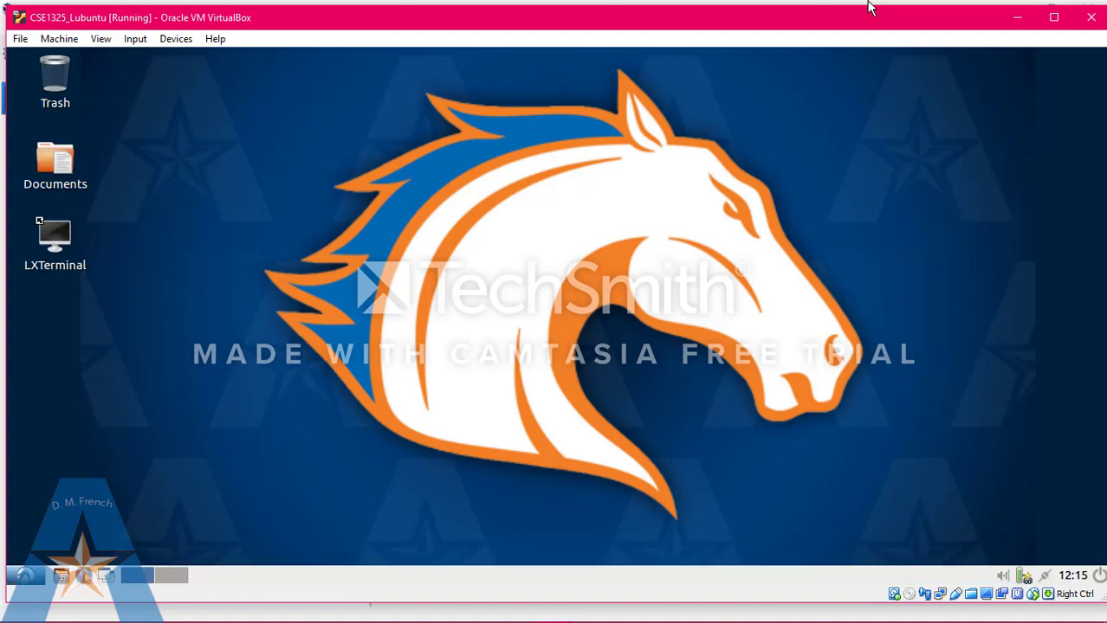
double_click(61, 229)
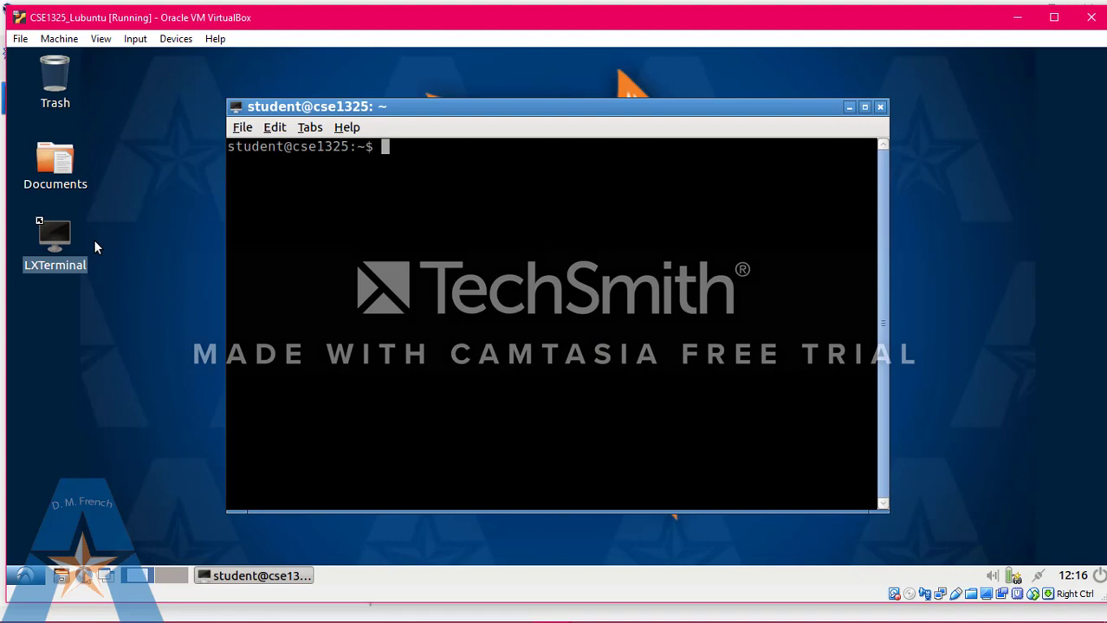
type("sudo apt")
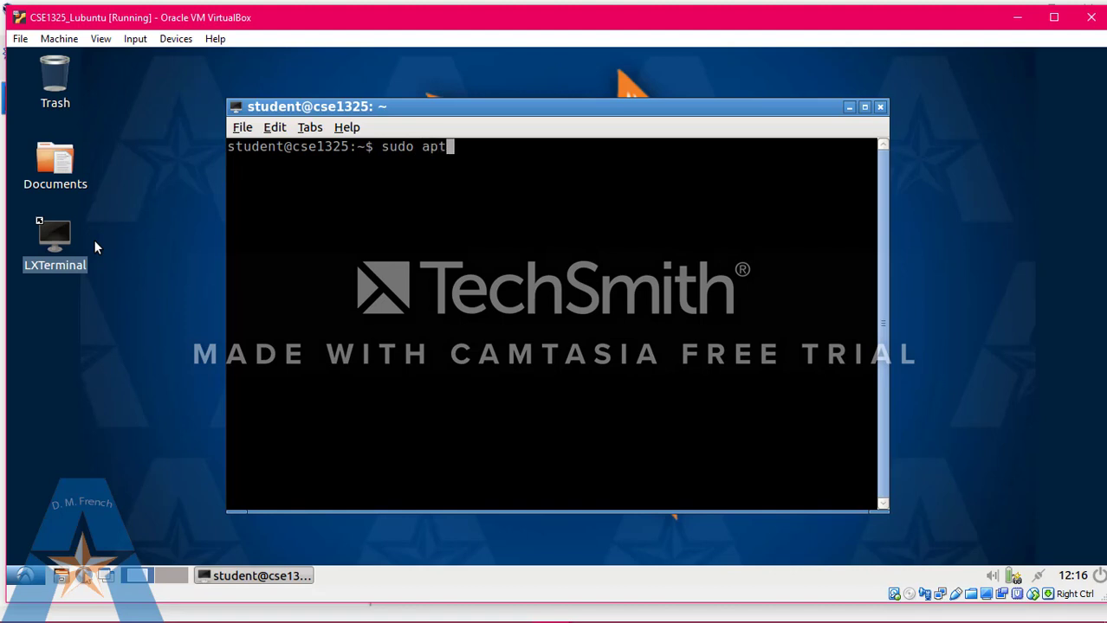
type("-get insta")
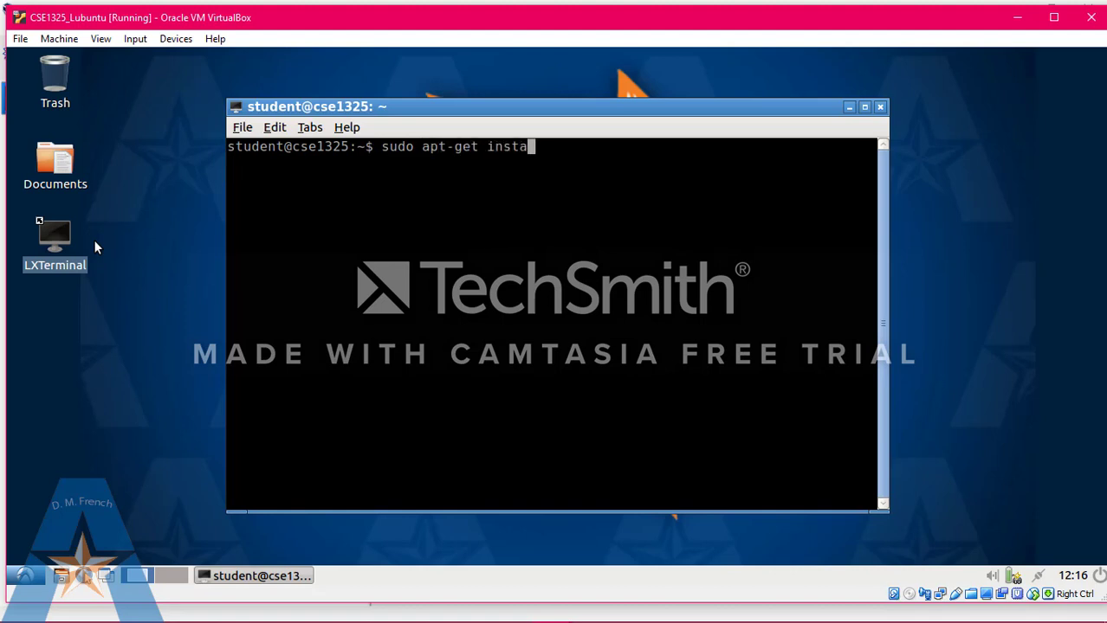
type("ll virtual")
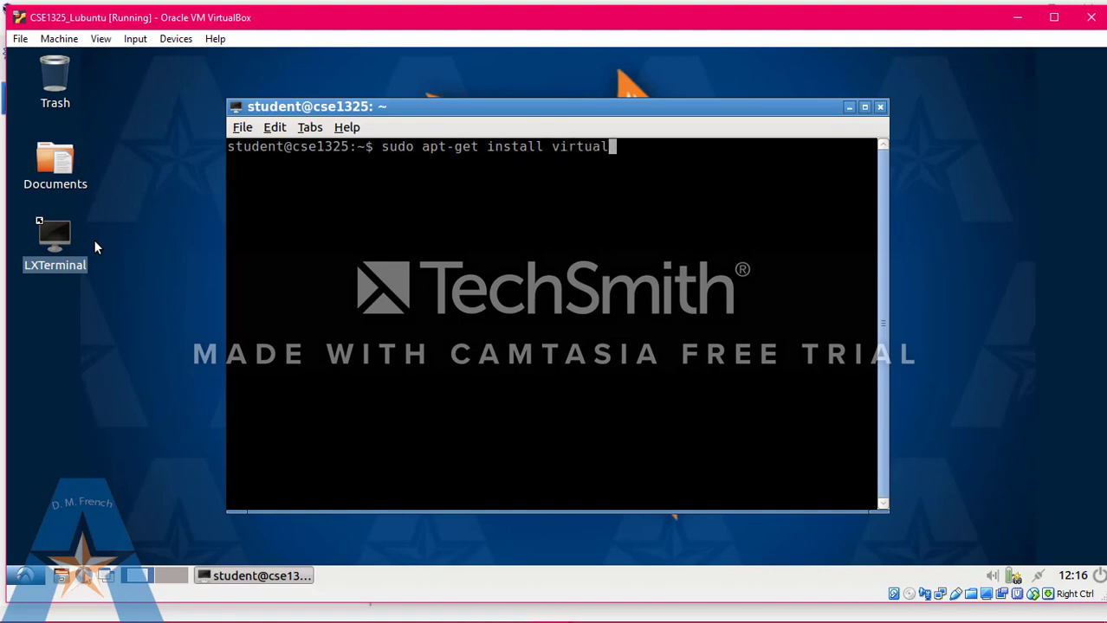
type("box-guest-u")
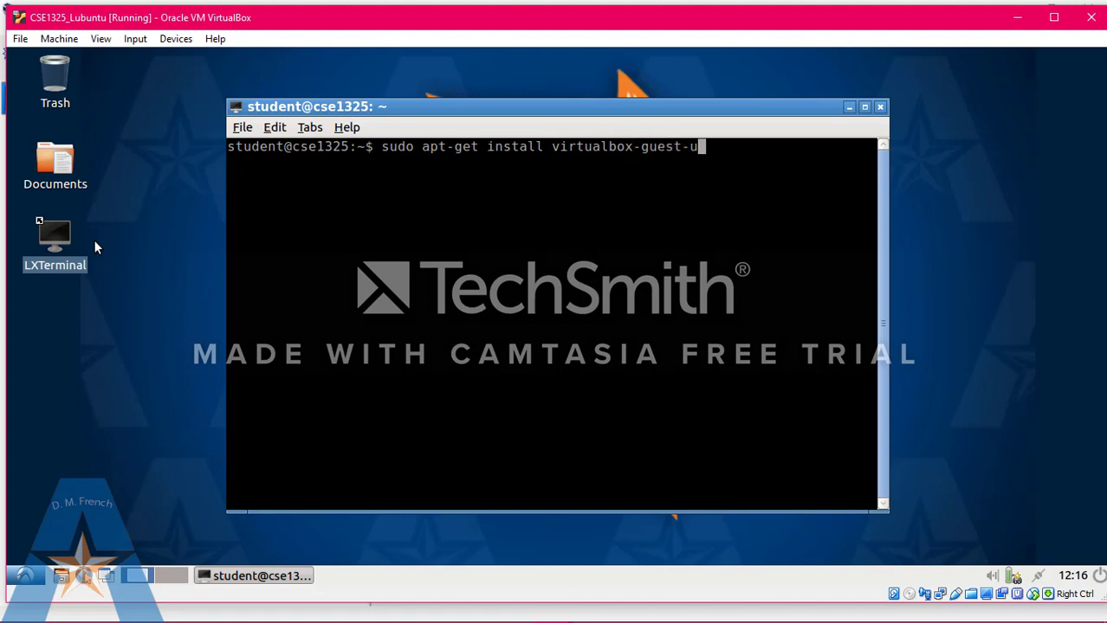
type("tils")
key("Return")
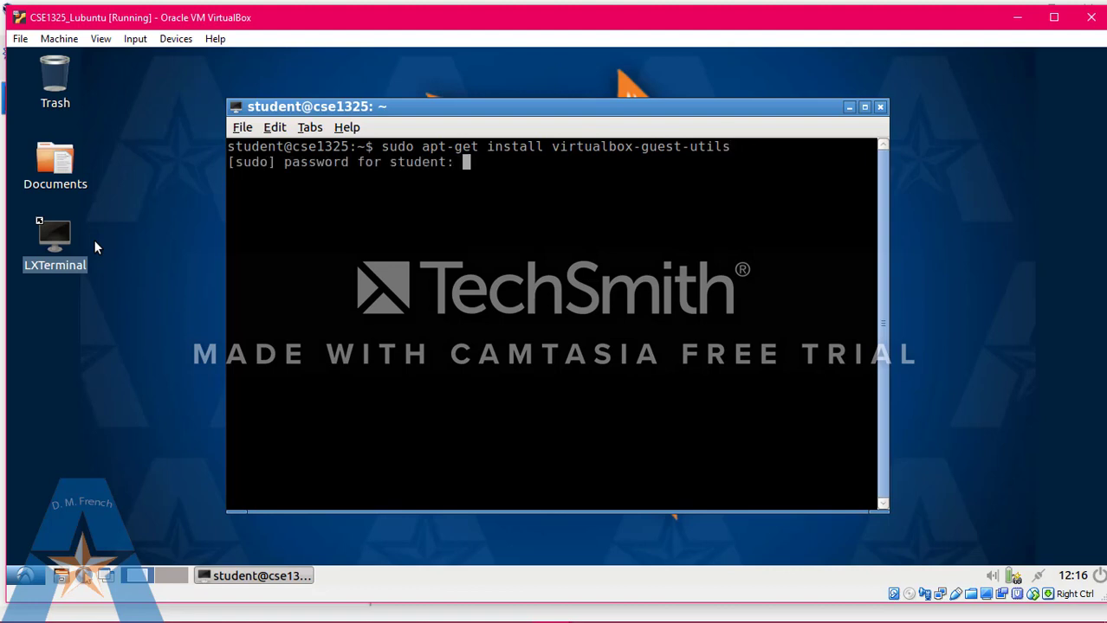
key("Return")
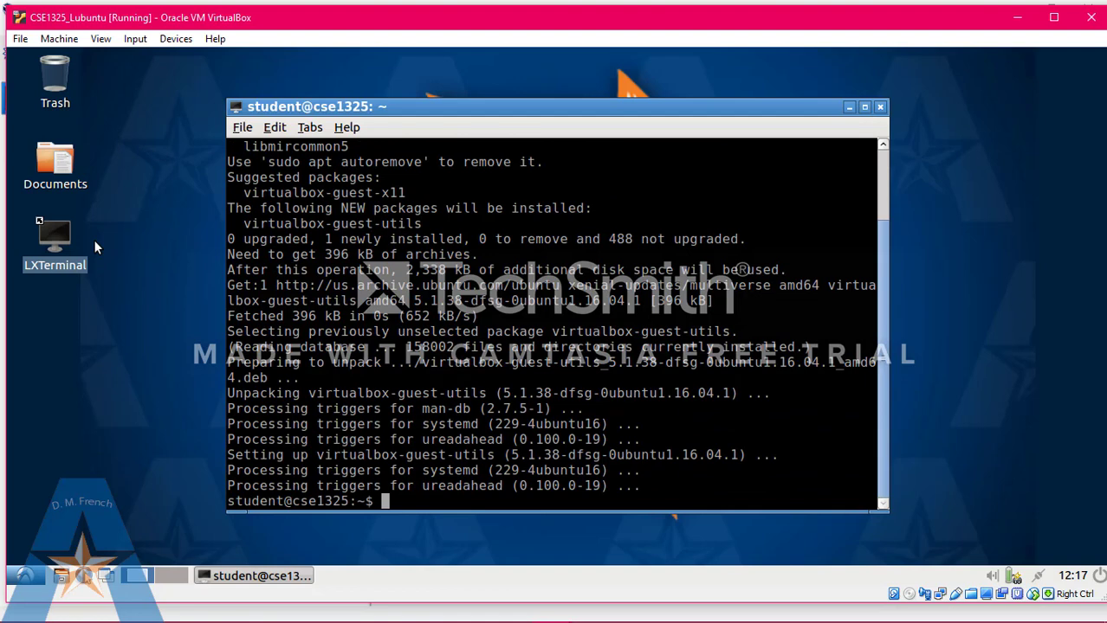
- Add the student account to the vboxsf group with sudo usermod -a -G vboxsf student
type("sudo usermod")
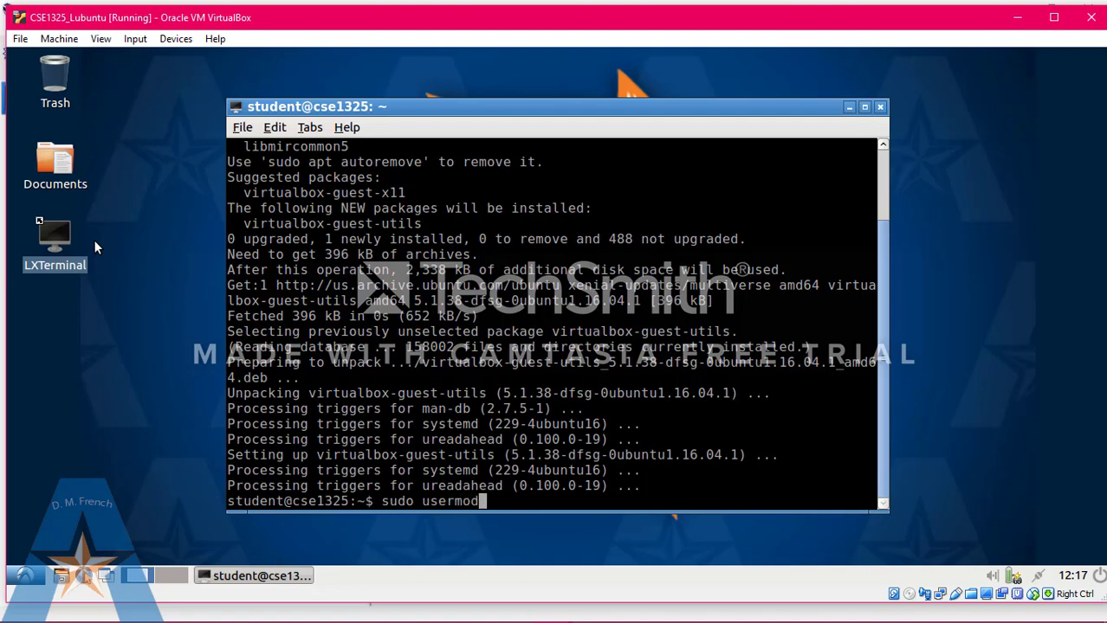
type(" -a -G vbo")
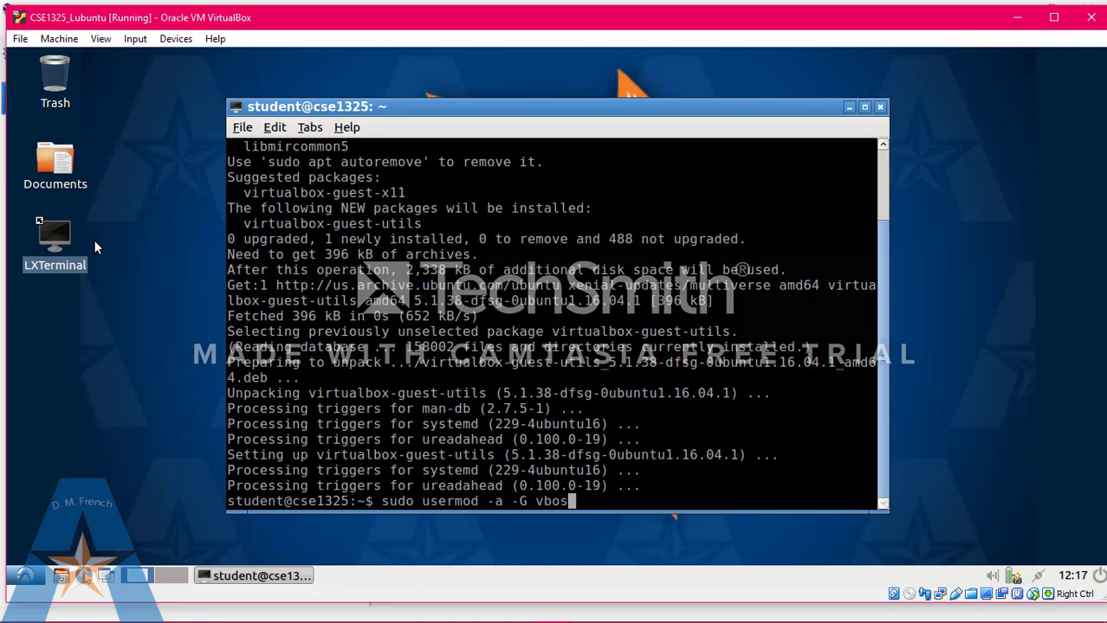
type("xsf student")
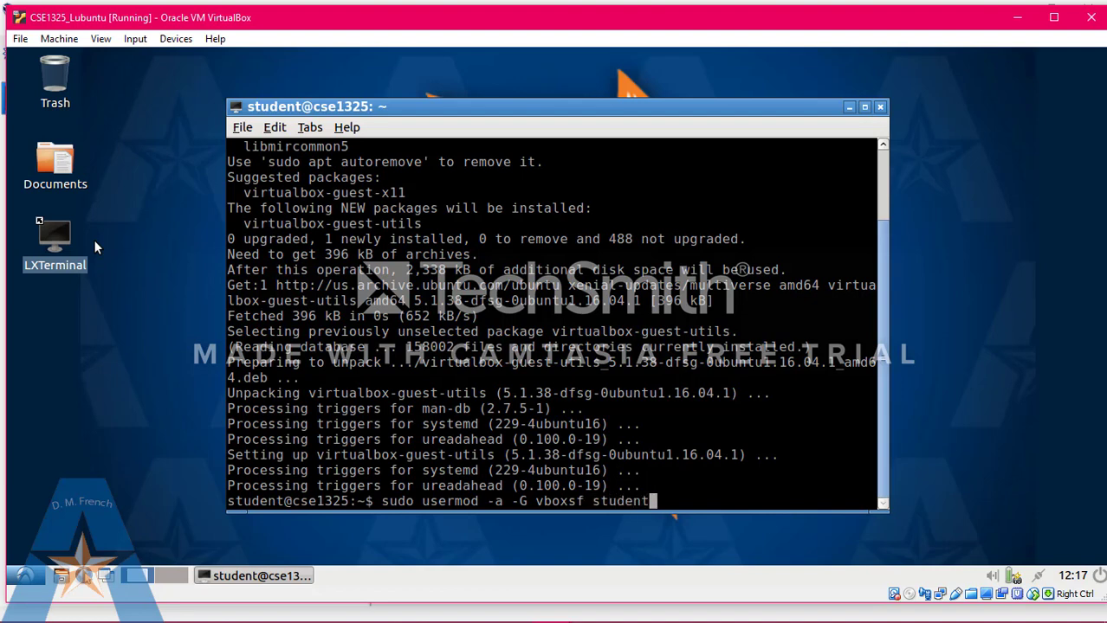
key("Return")
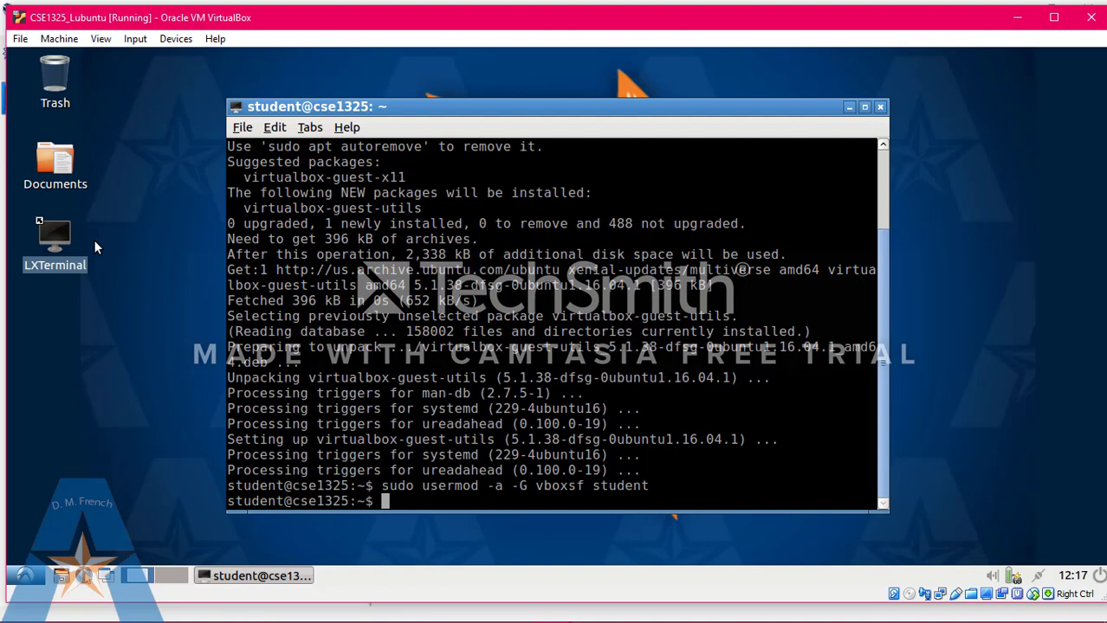
- Shut down the virtual machine immediately from the terminal with sudo shutdown now
type("sudo shutdown")
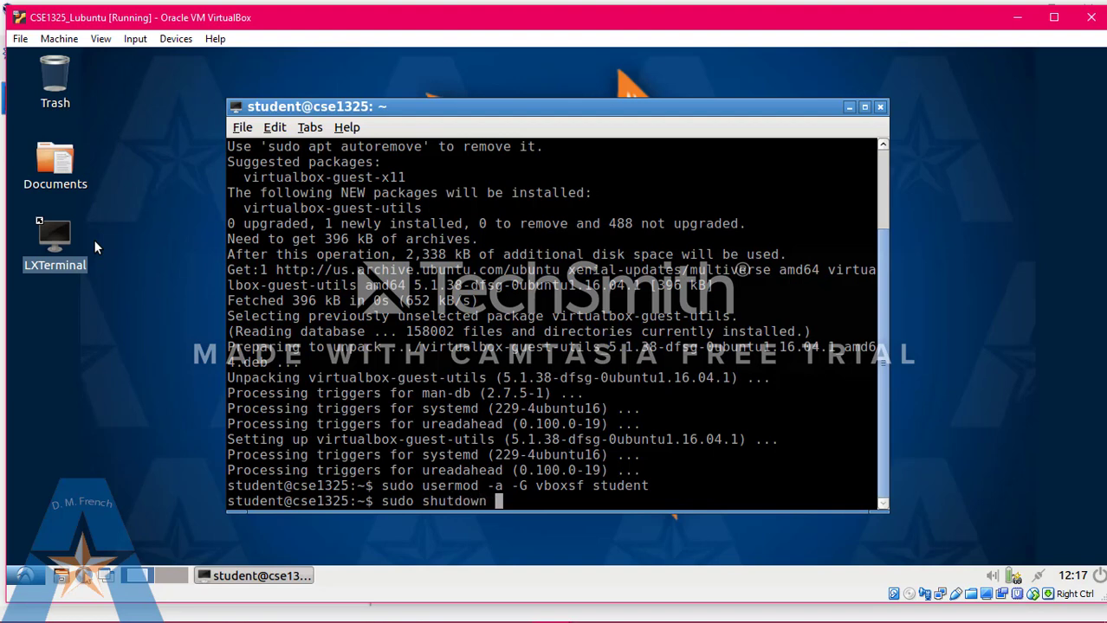
type(" now")
key("Return")
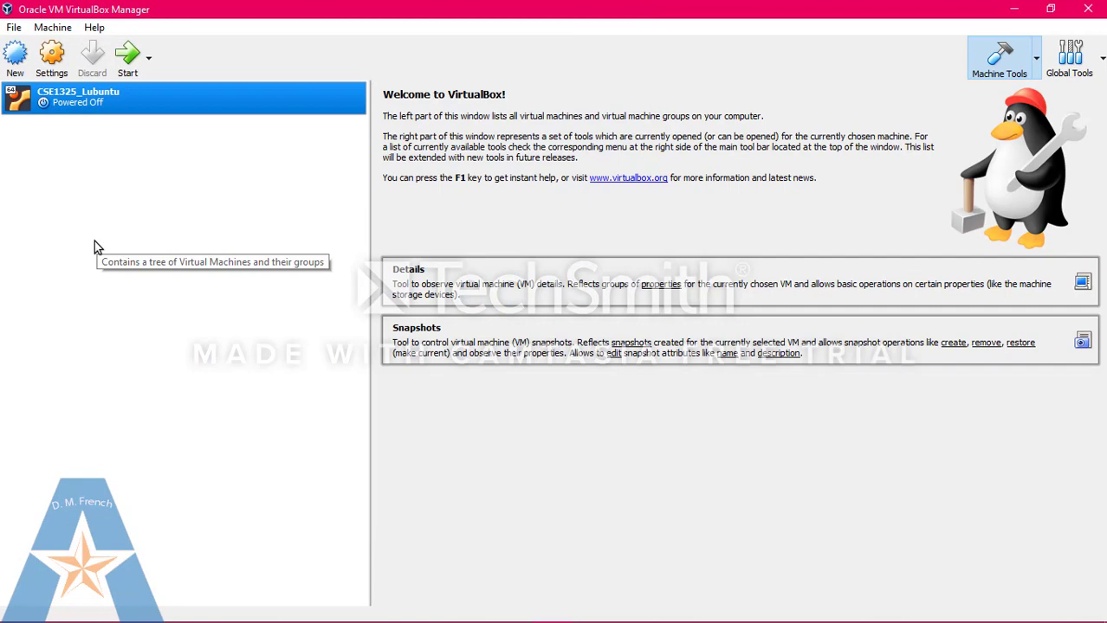
- Start CSE1325_Lubuntu again and list the contents of the sf_MyVMPrograms desktop folder in a terminal opened there
left_click(124, 59)
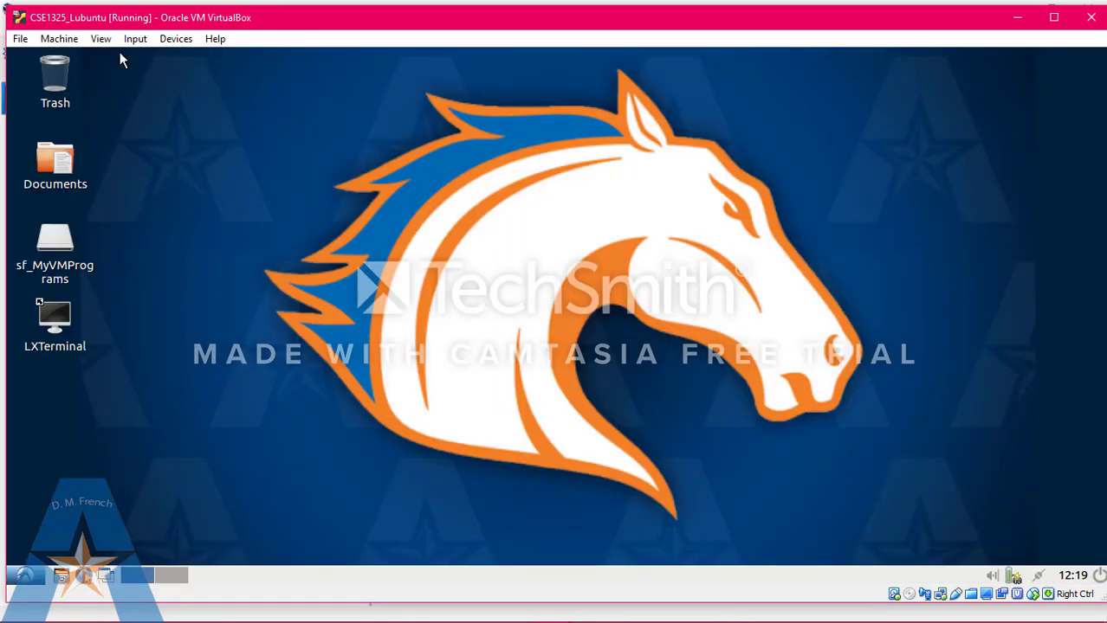
right_click(60, 236)
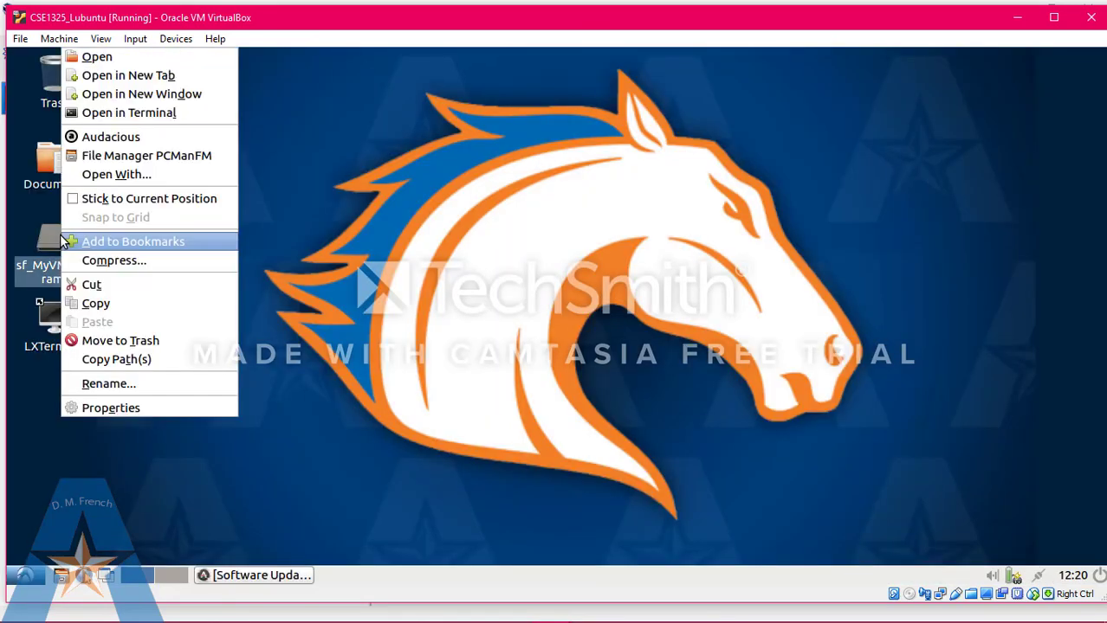
left_click(174, 116)
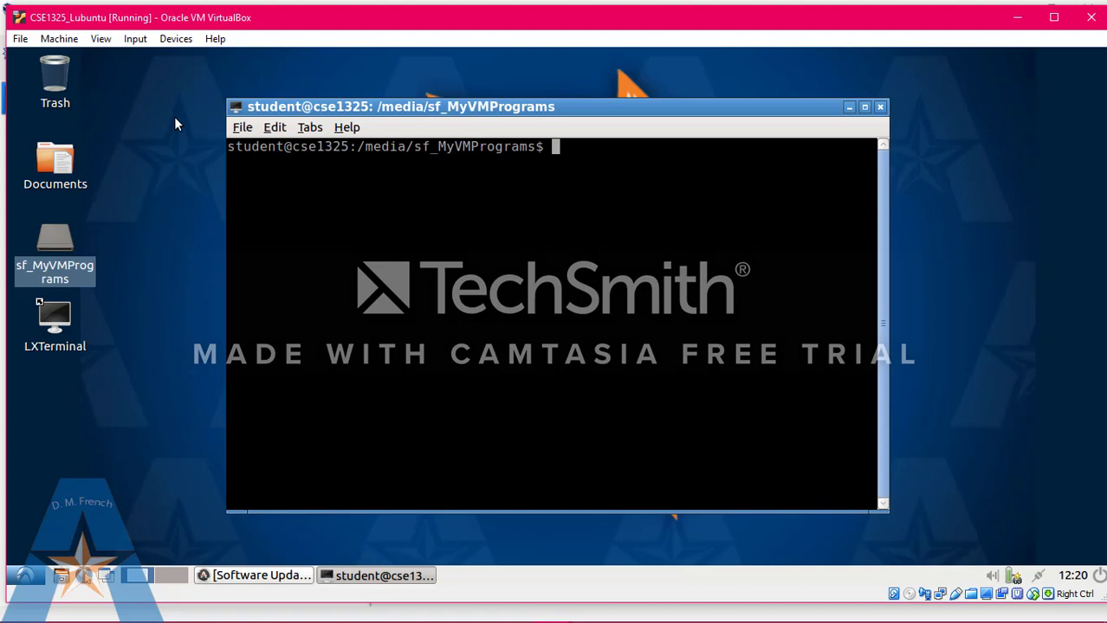
type("ls")
key("Return")
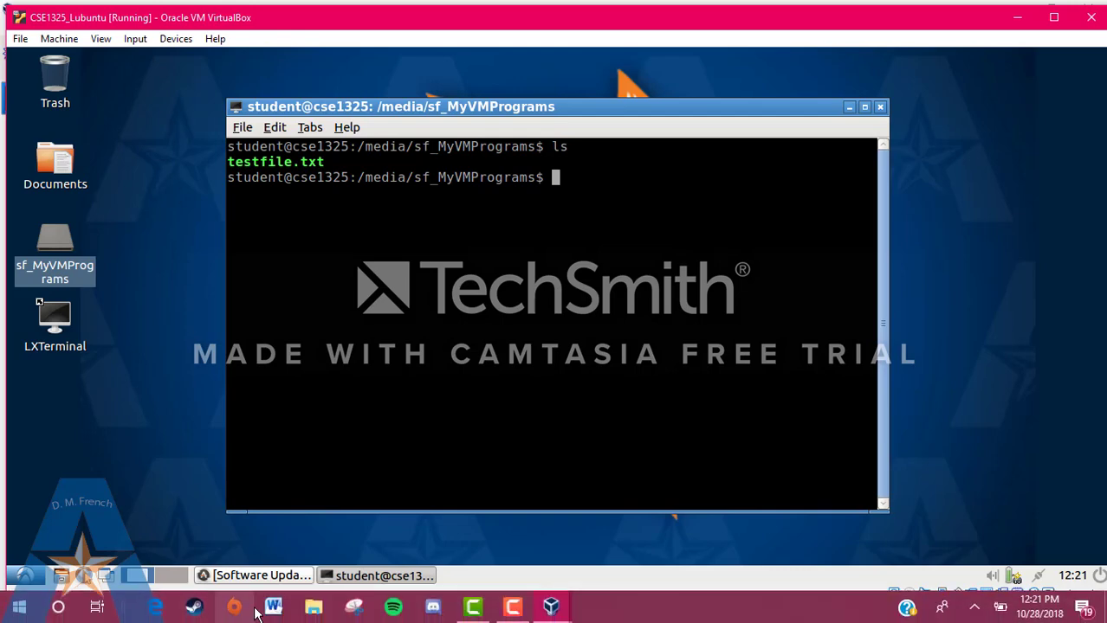
- Create a text document named hello in the MyVMPrograms folder on the Windows host using File Explorer
left_click(305, 610)
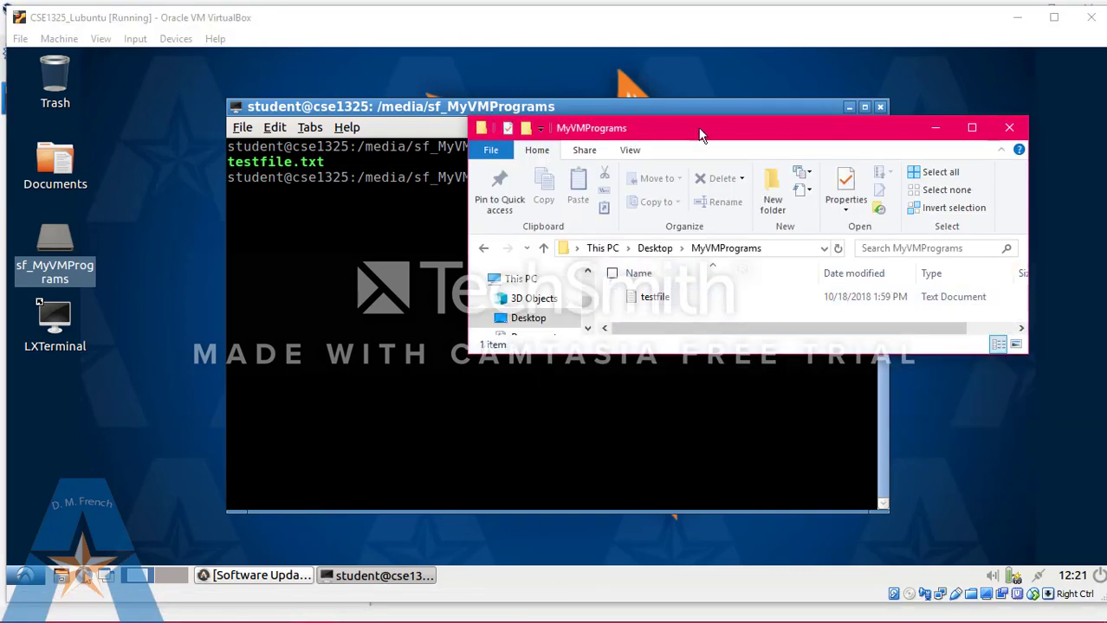
right_click(696, 383)
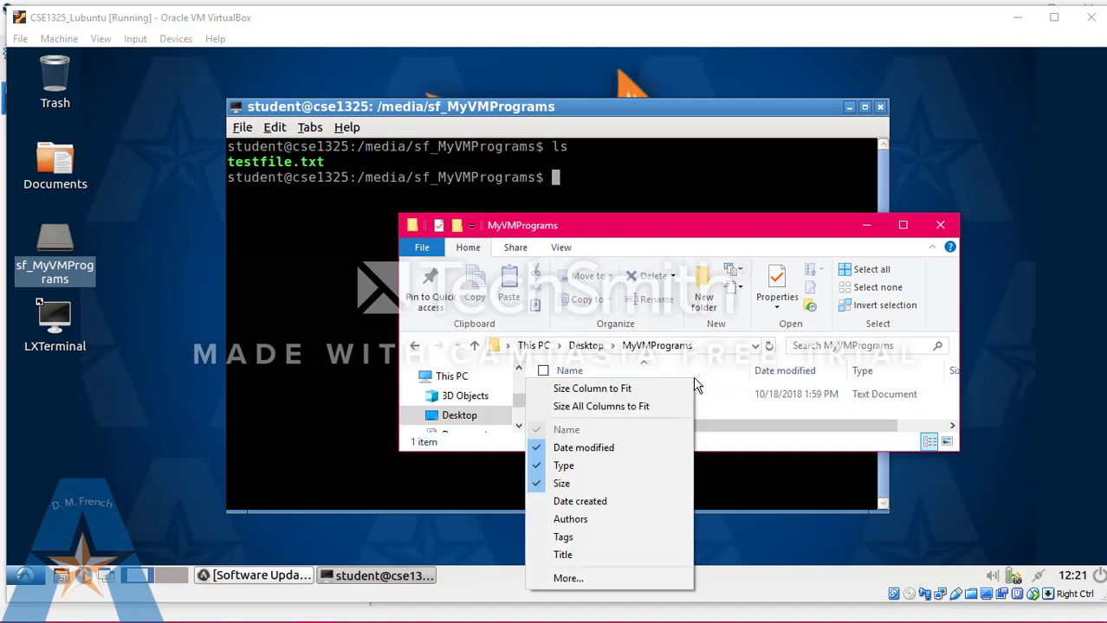
right_click(698, 425)
mouse_move(628, 587)
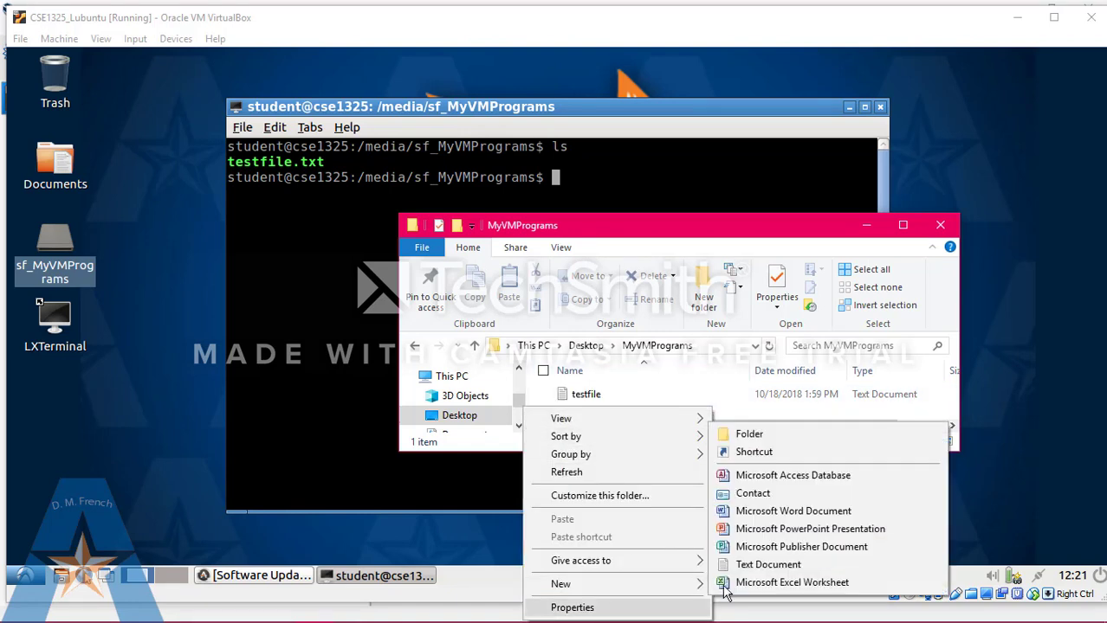
left_click(762, 565)
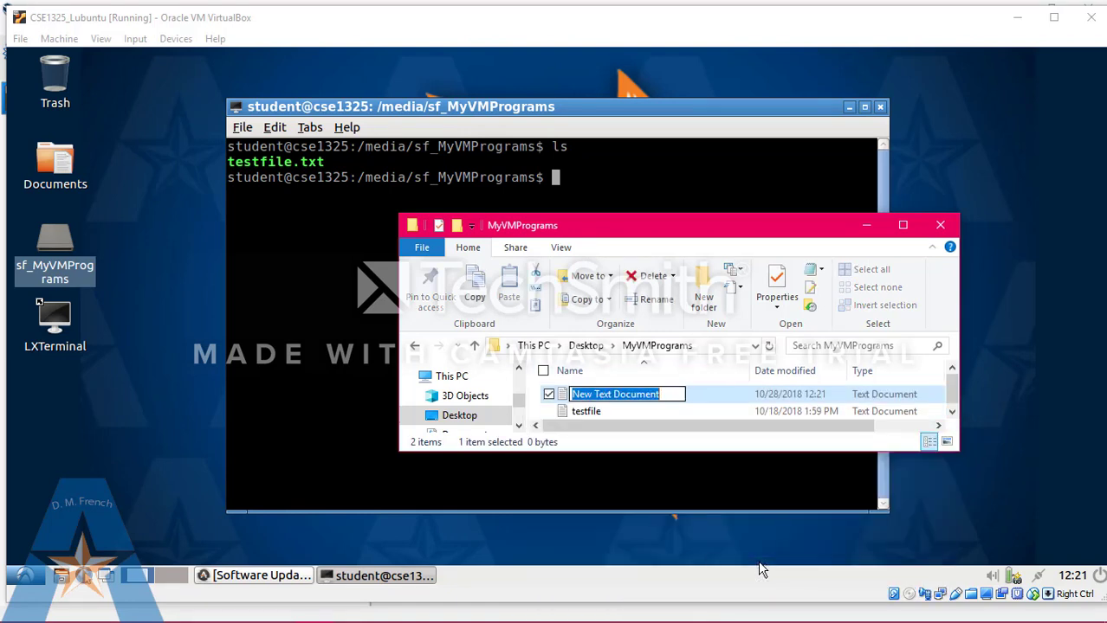
type("hello")
key("Return")
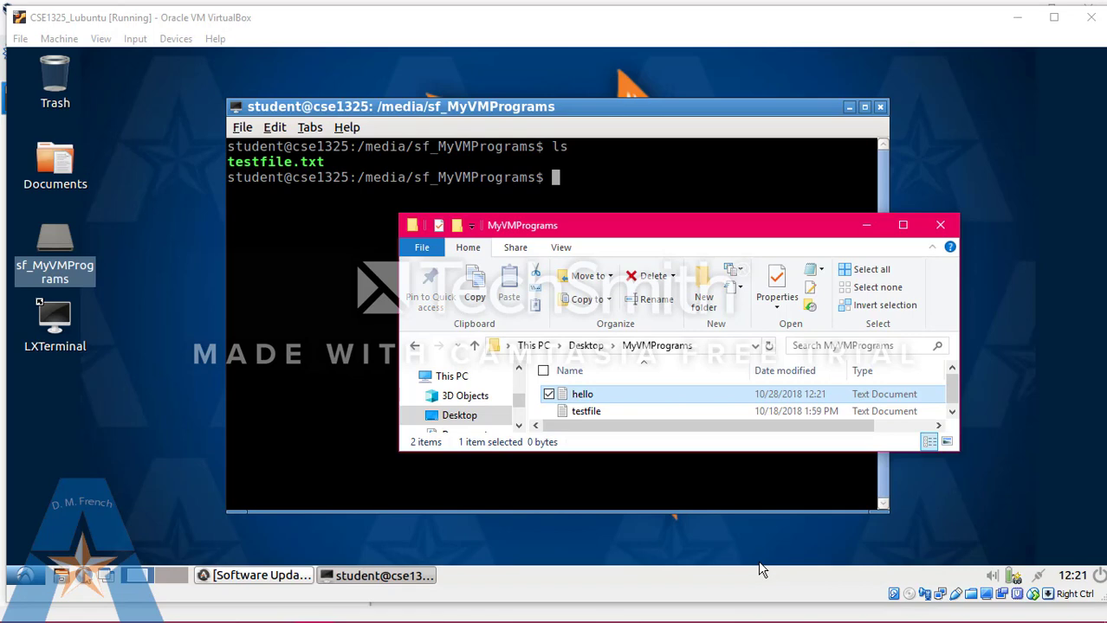
- List the shared folder's files again in the virtual machine's terminal to check for the hello document
left_click(344, 234)
type("ls")
key("Return")
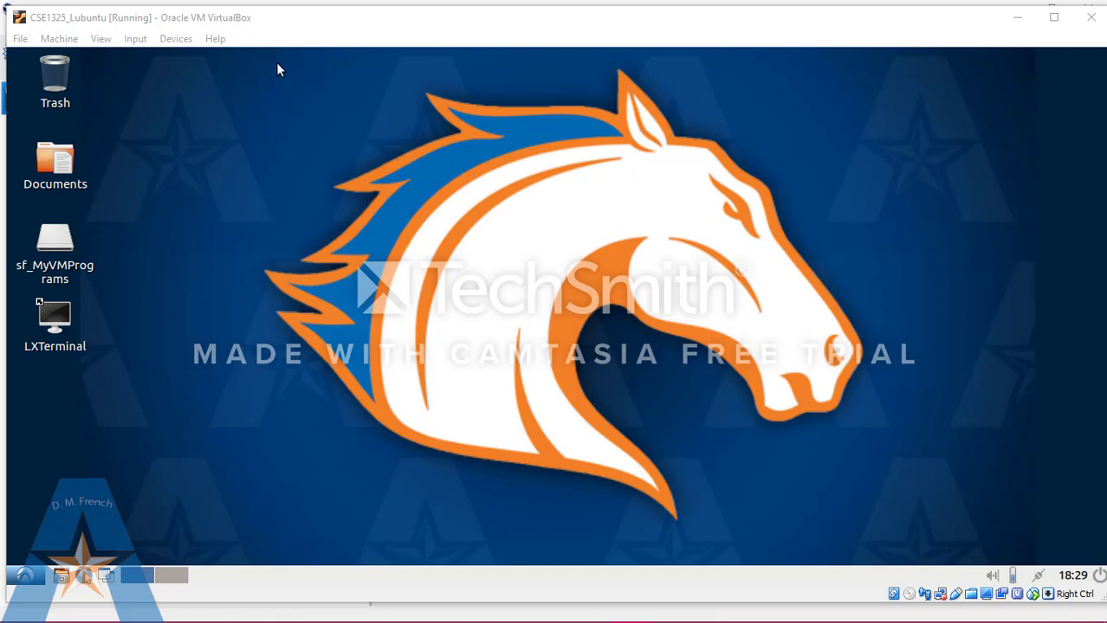
- Open the keyboard preferences for the virtual machine and look through the list of host key shortcuts
left_click(137, 38)
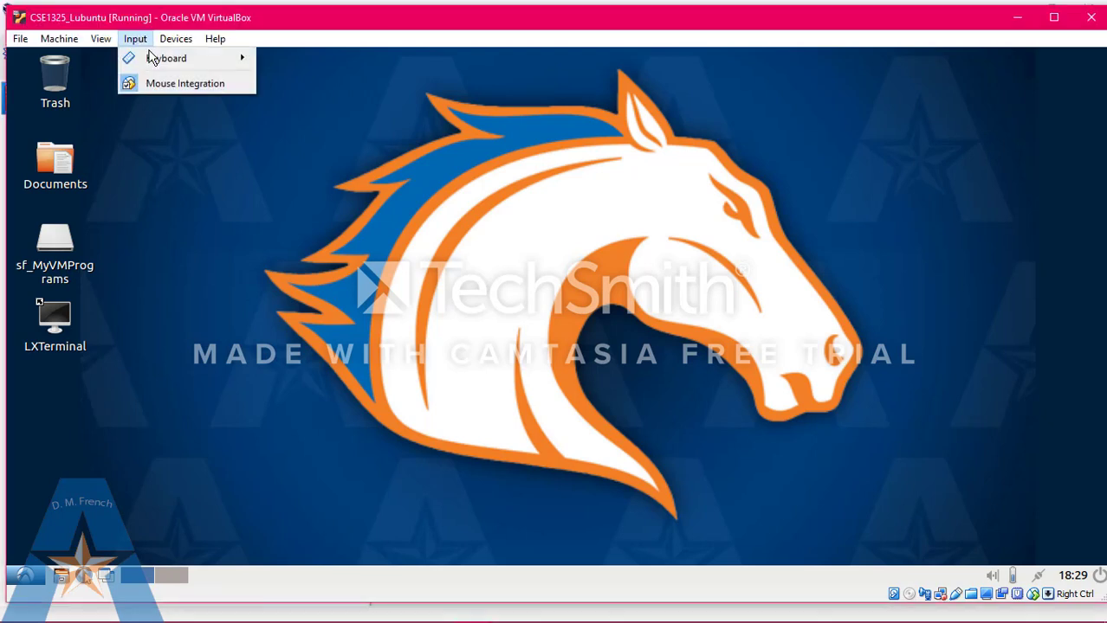
mouse_move(158, 64)
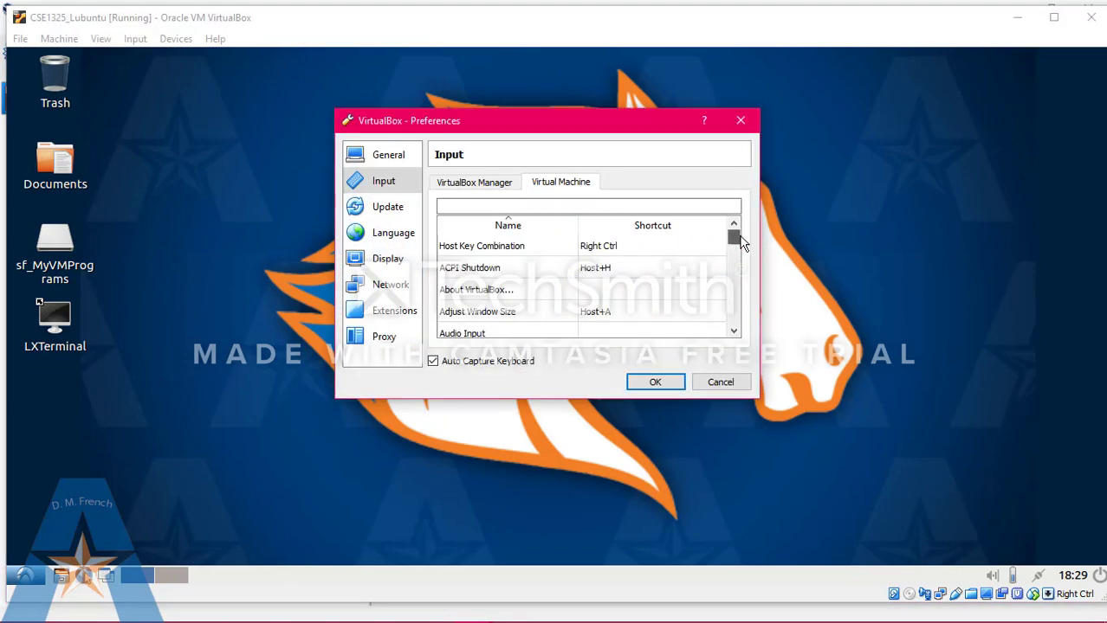
left_click_drag(734, 234, 734, 317)
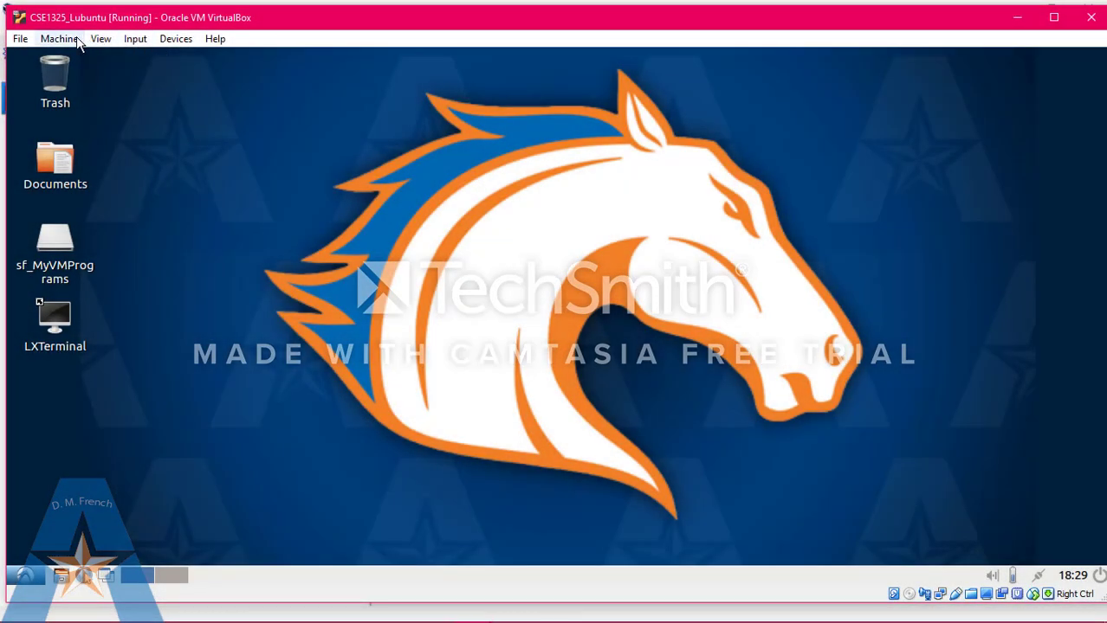
- Start taking a snapshot of the running CSE1325_Lubuntu virtual machine
left_click(59, 38)
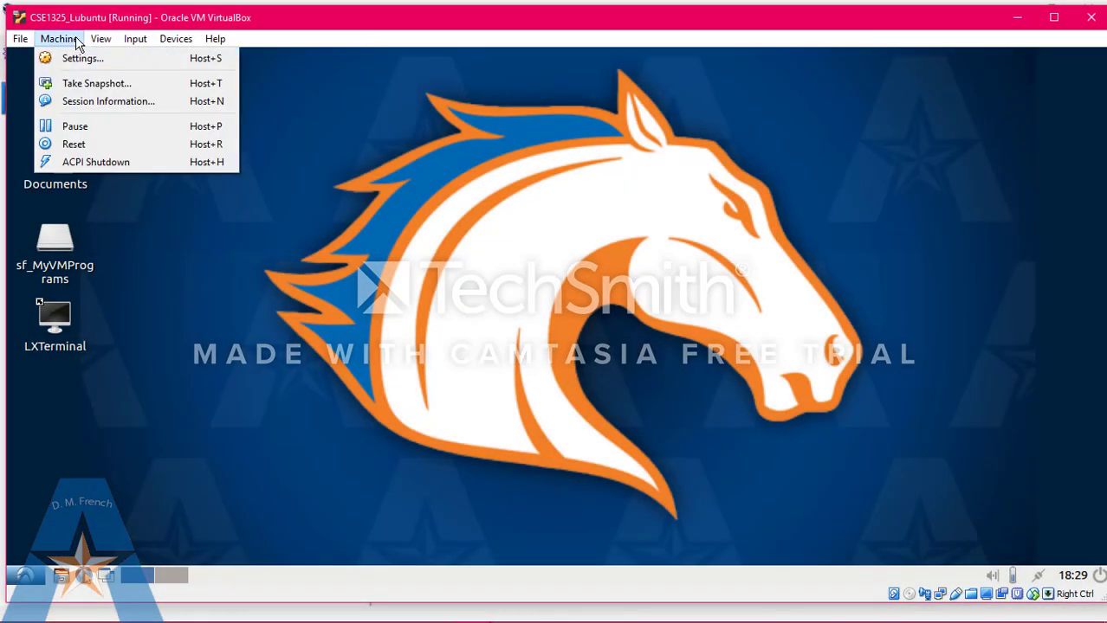
left_click(95, 87)
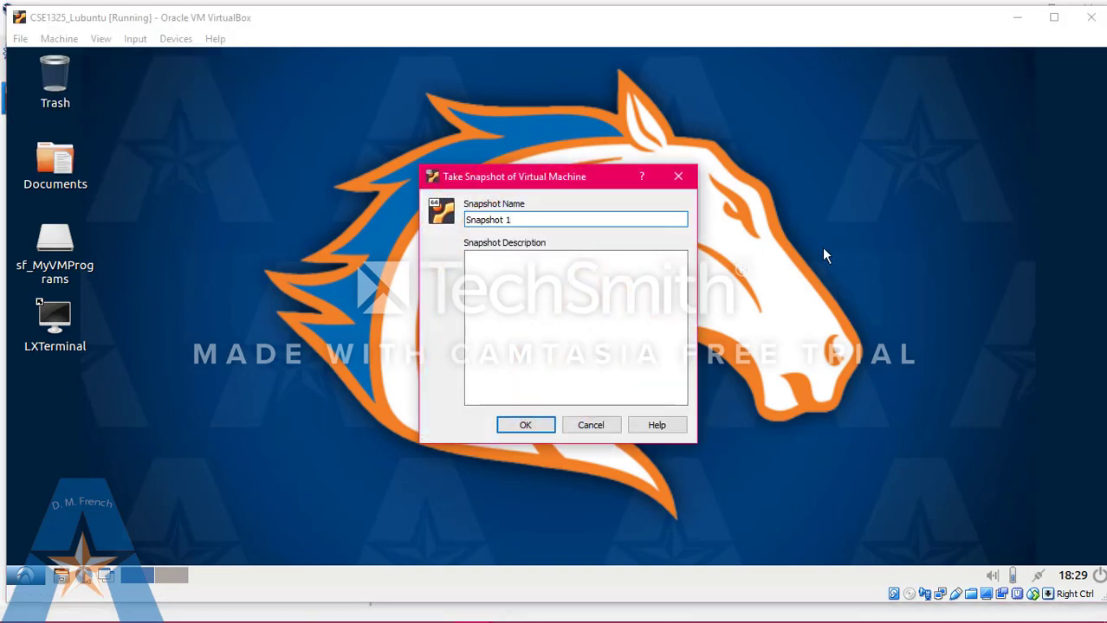